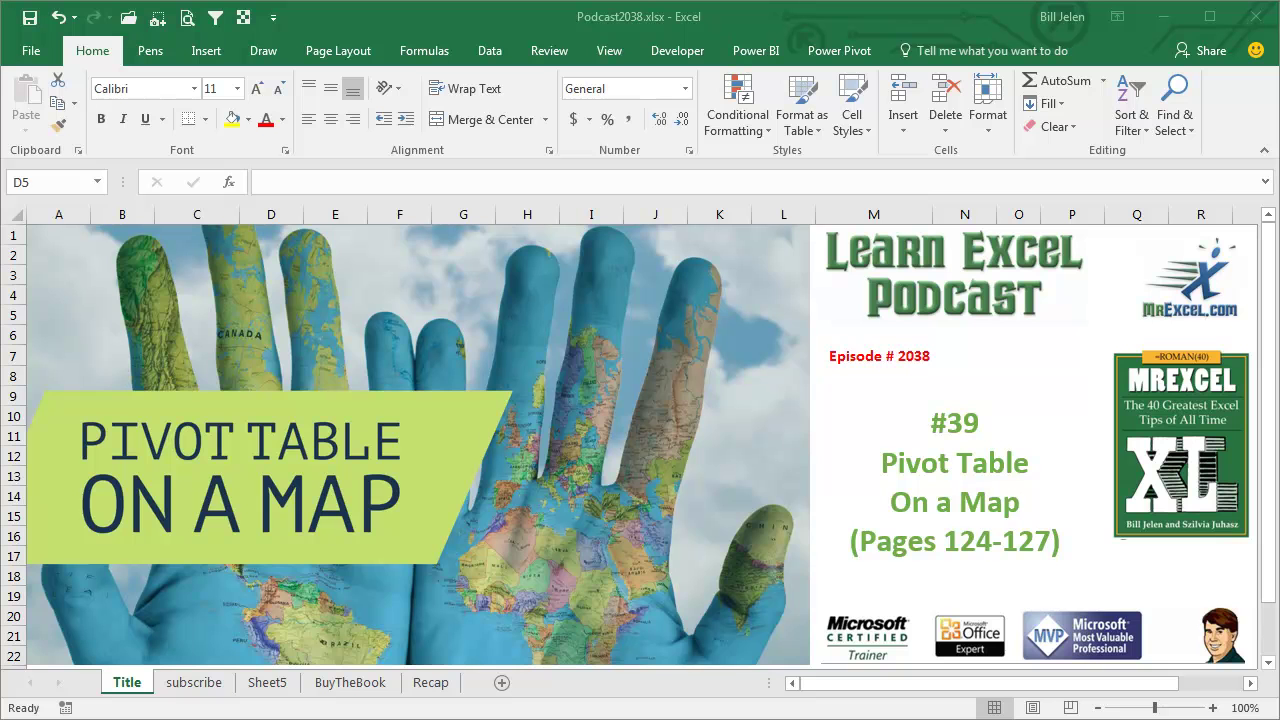
Go to Sheet5 and its Name, Country, City, Zip Code, Category, Date and Rating table.
click(204, 689)
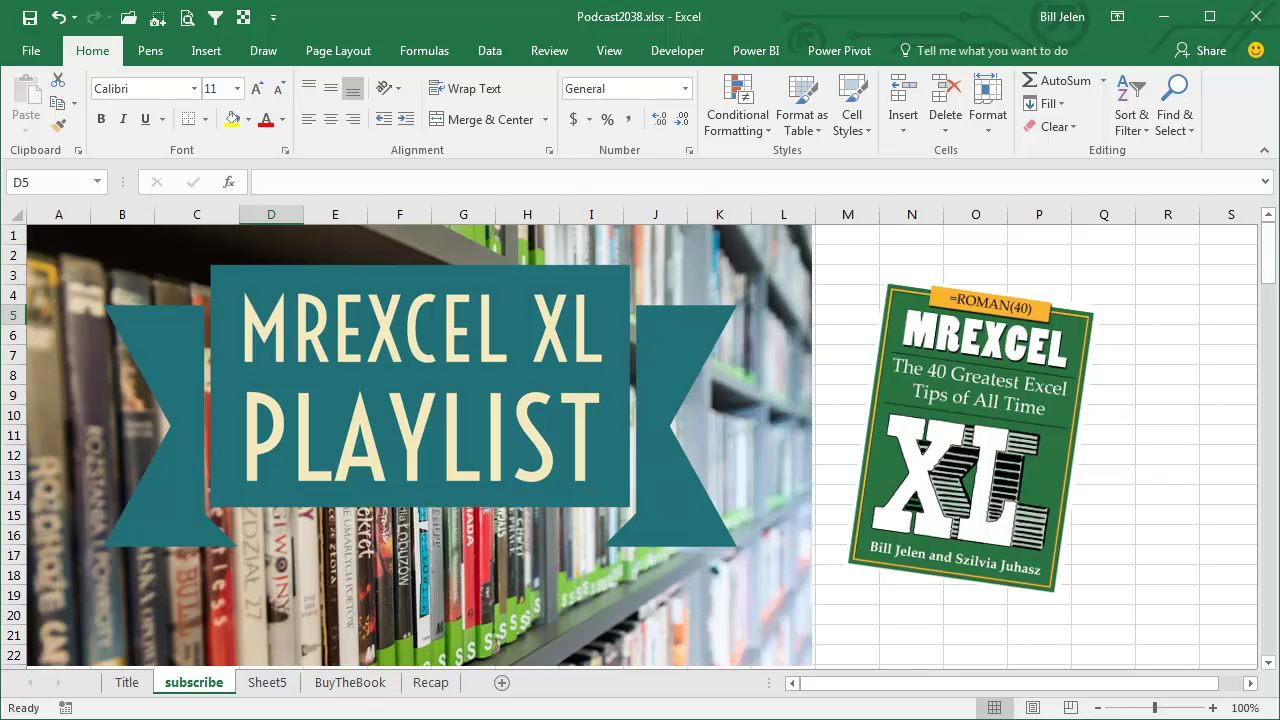
click(268, 684)
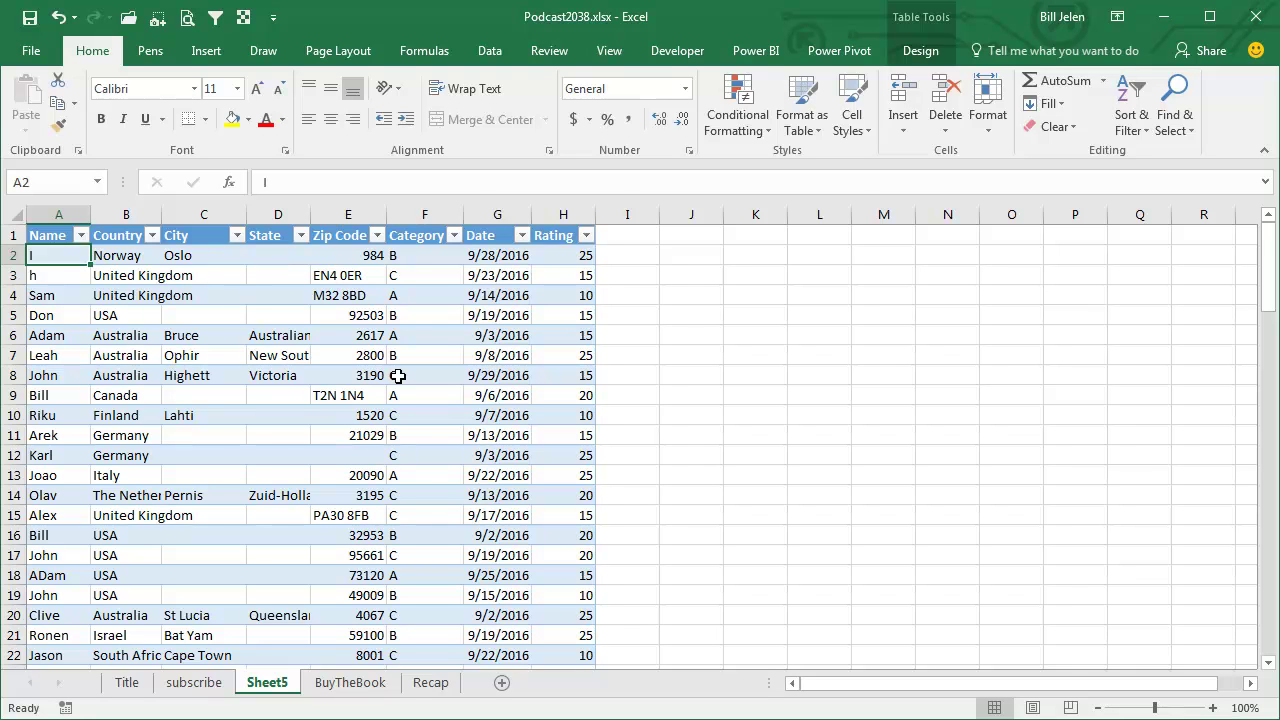
Display the Insert ribbon so the 3D Map command is available.
click(206, 51)
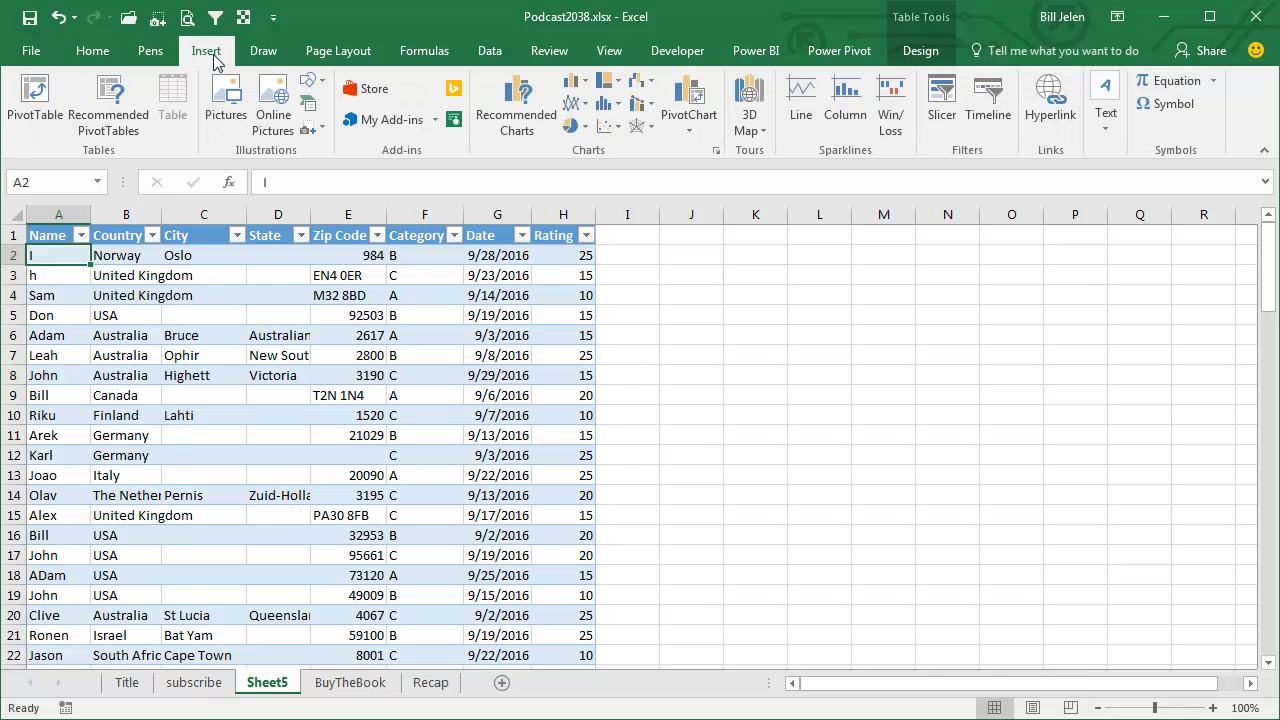
Launch 3D Maps as Tour 1, with City, Country, State and Zip Code as locations.
click(748, 96)
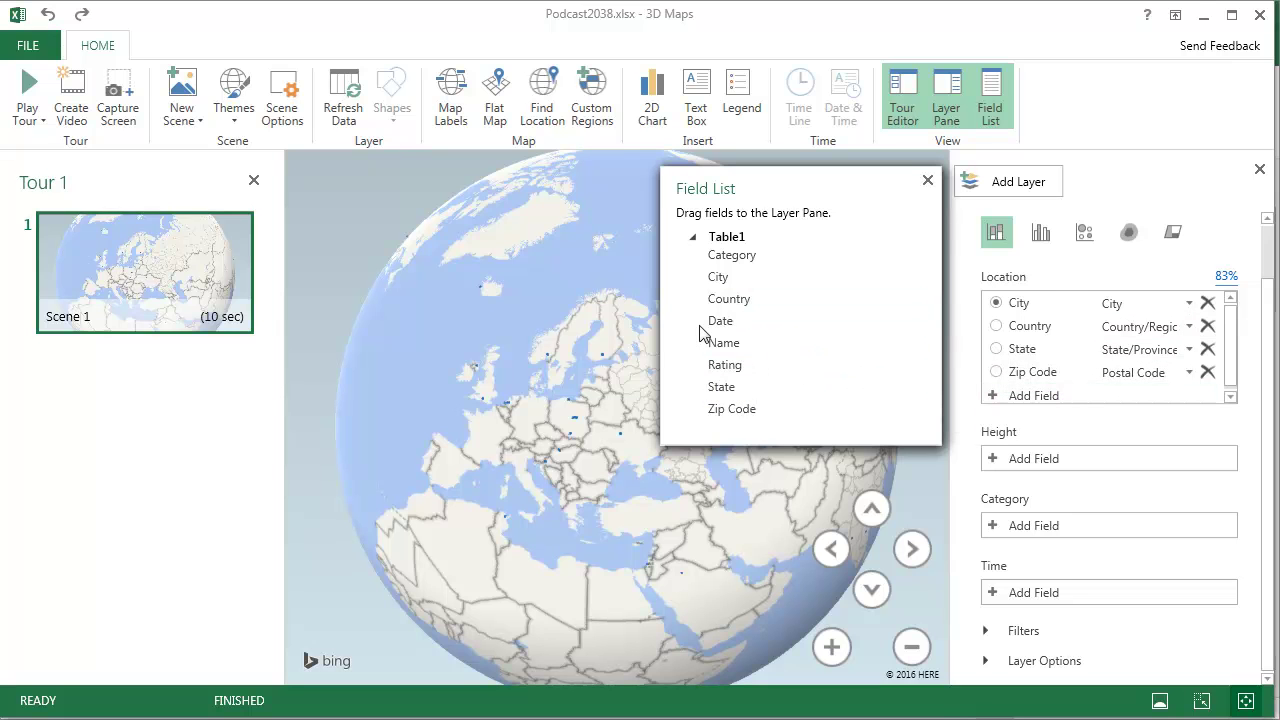
Set Category as column colour, Rating (Sum) as height and Date as time, and delete the legend.
mouse_move(730, 258)
mouse_down()
mouse_move(953, 358)
mouse_move(1030, 440)
mouse_move(1052, 531)
mouse_up()
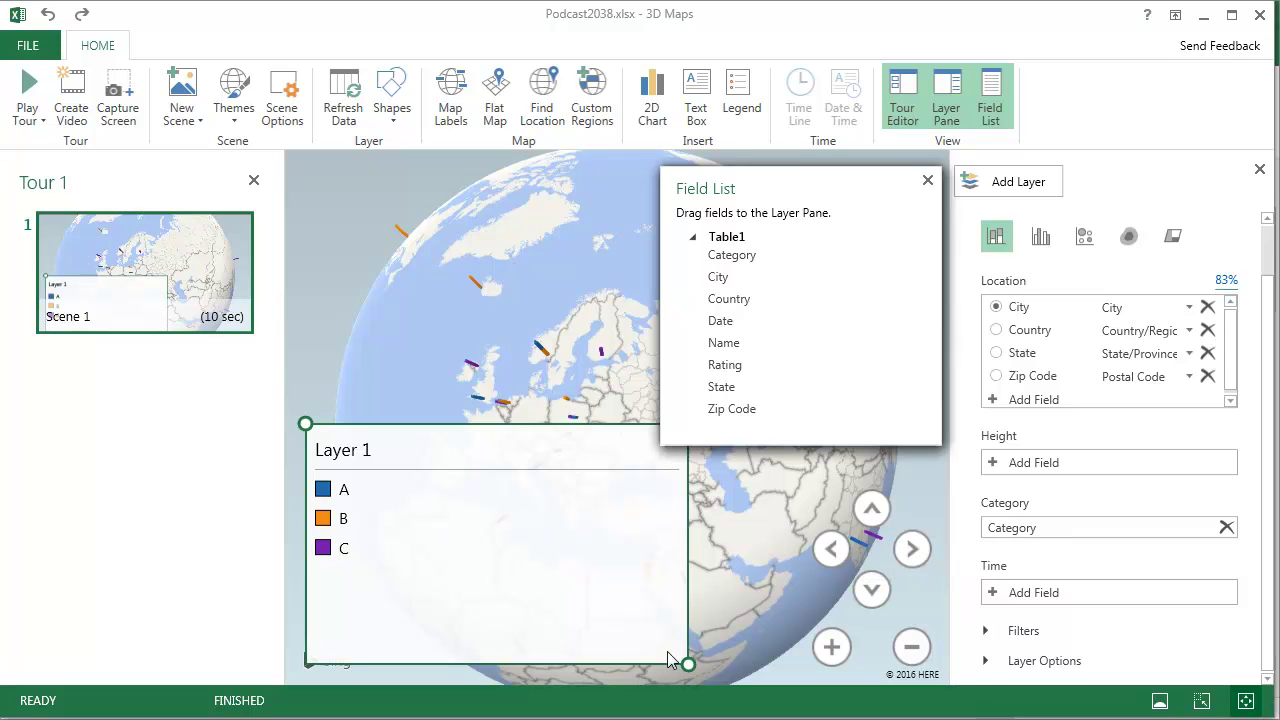
drag(689, 666, 465, 596)
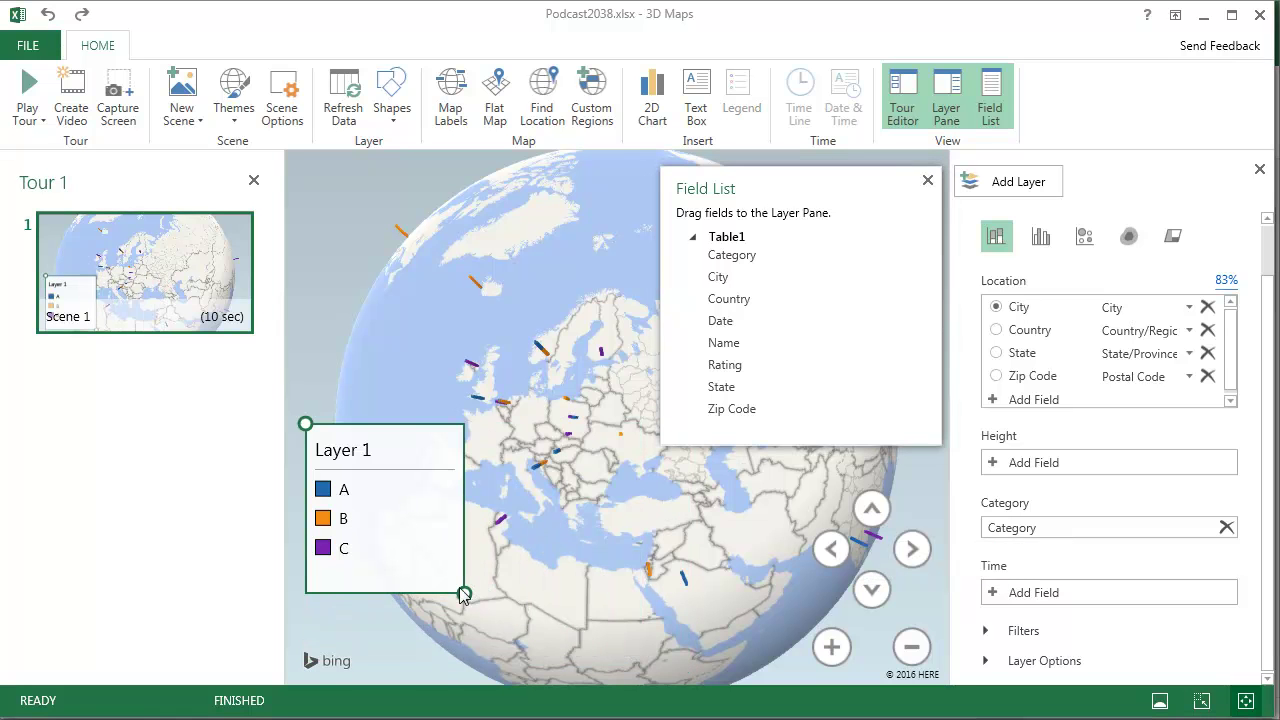
key(Delete)
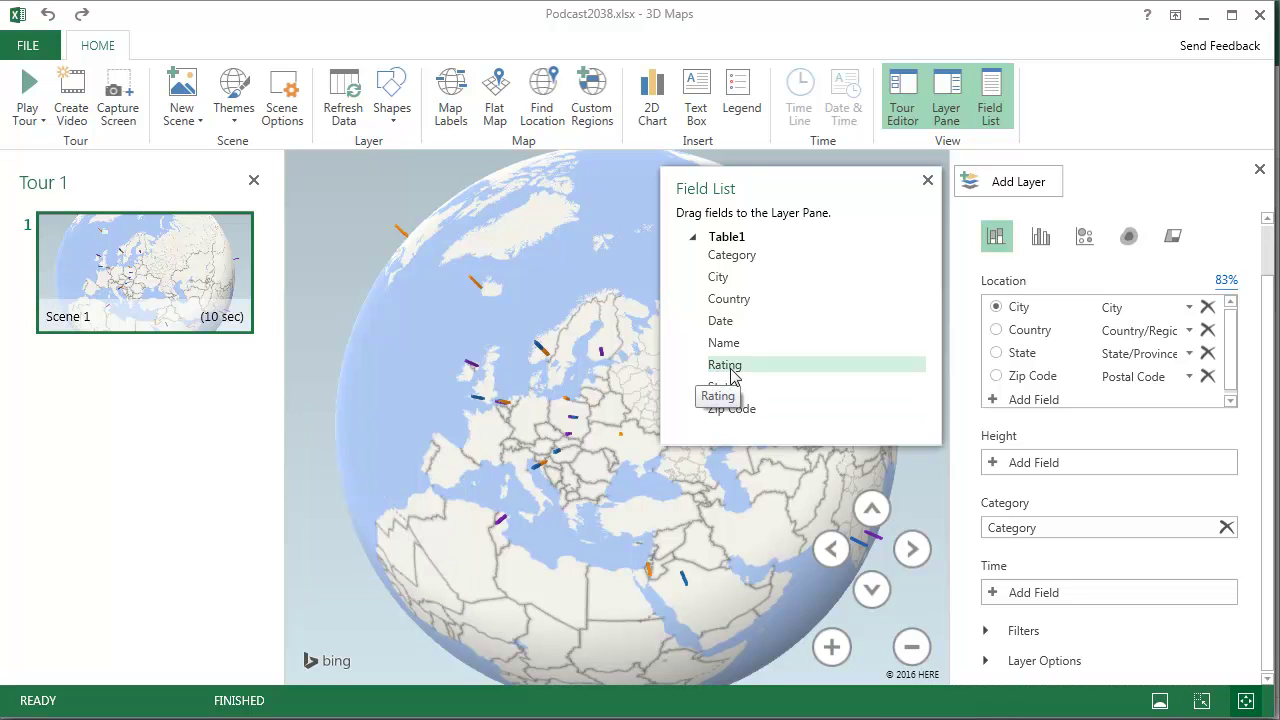
drag(731, 370, 1020, 468)
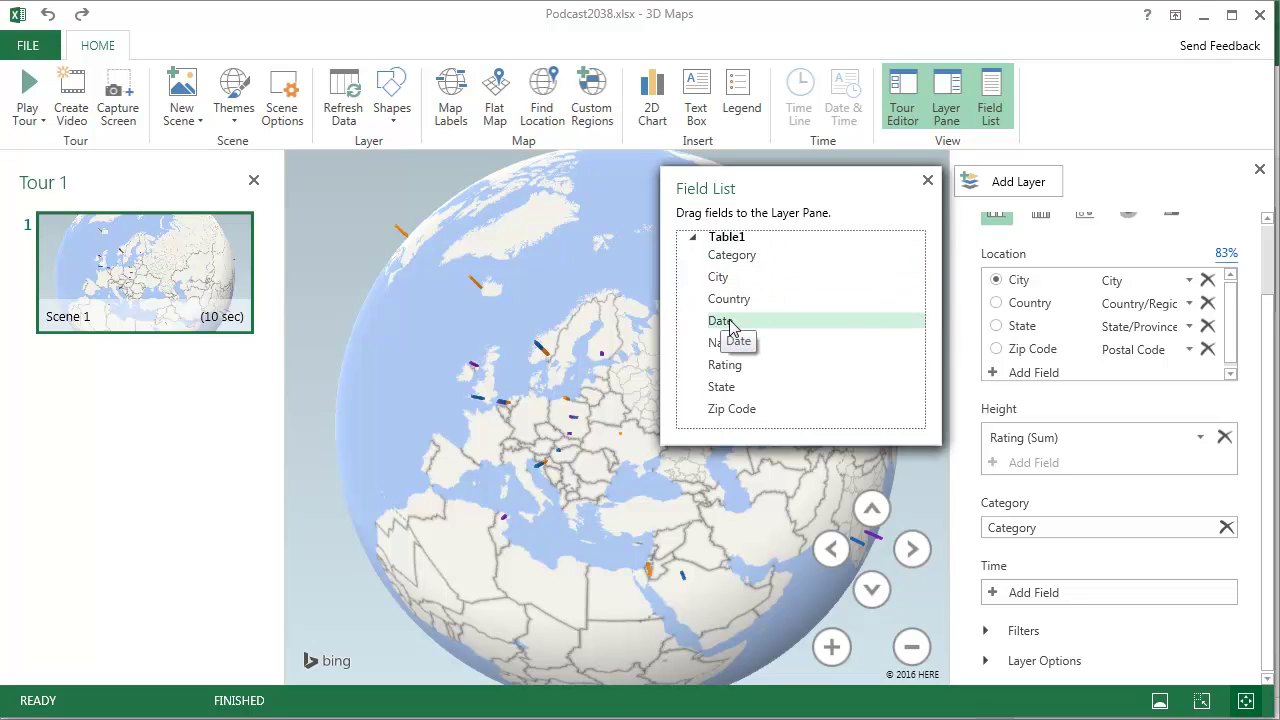
drag(730, 328, 1060, 598)
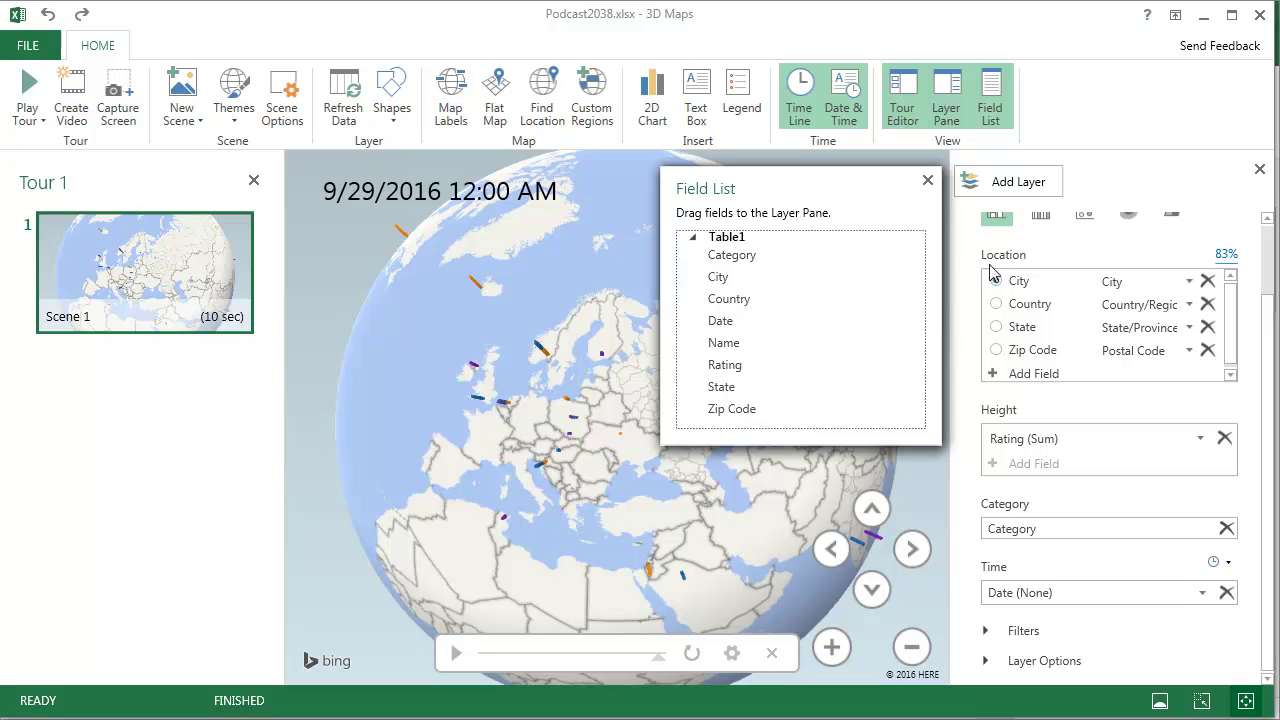
Hide the Field List and Tour Editor, then review and close the 83% Mapping Confidence report.
click(928, 182)
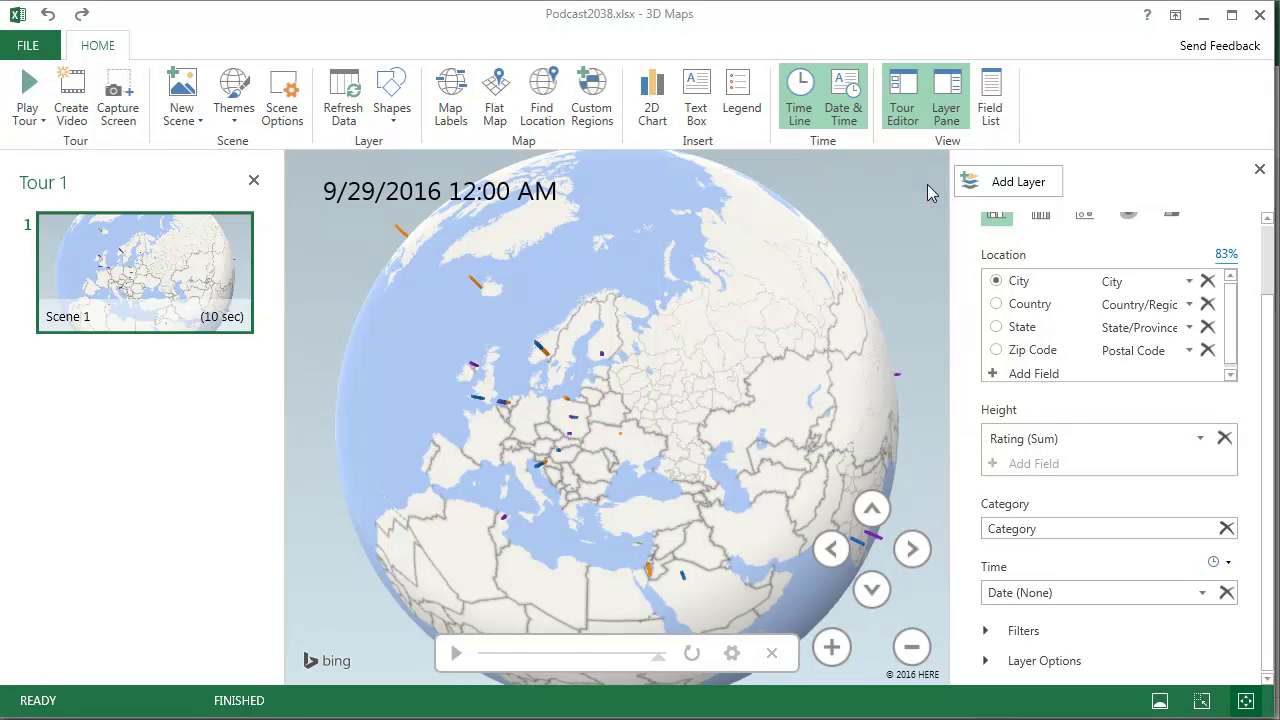
click(254, 182)
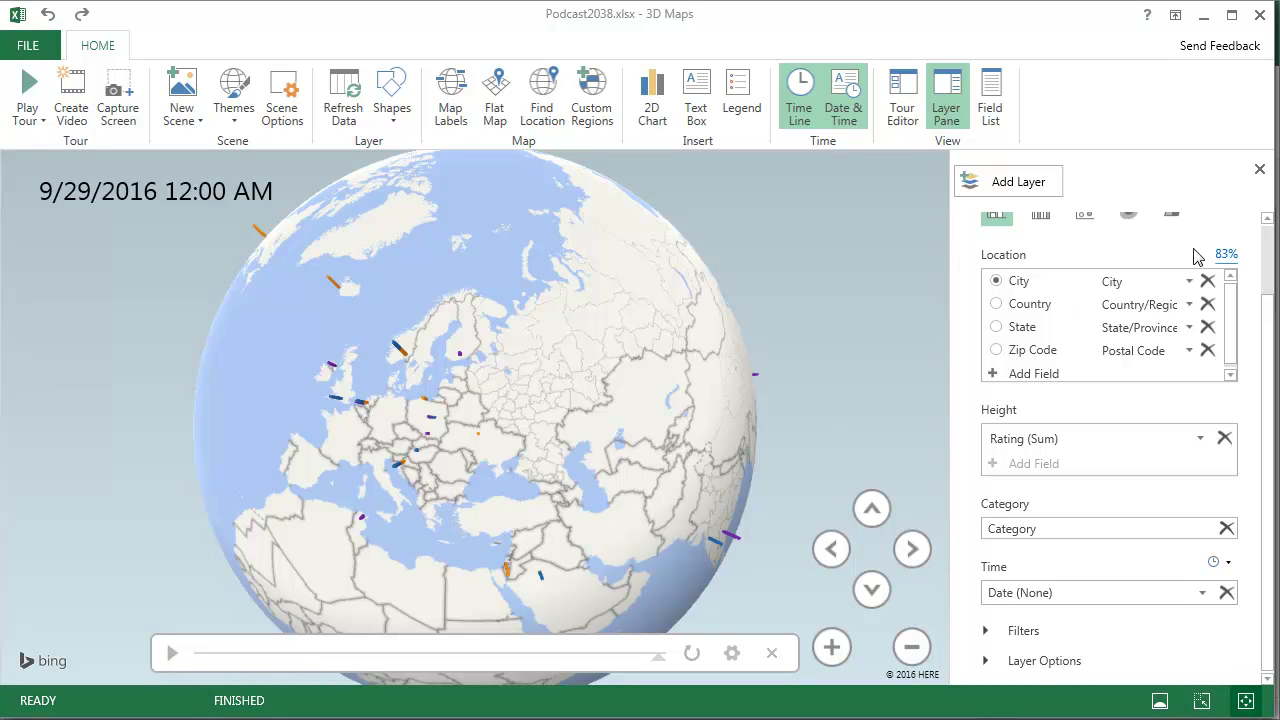
click(1224, 256)
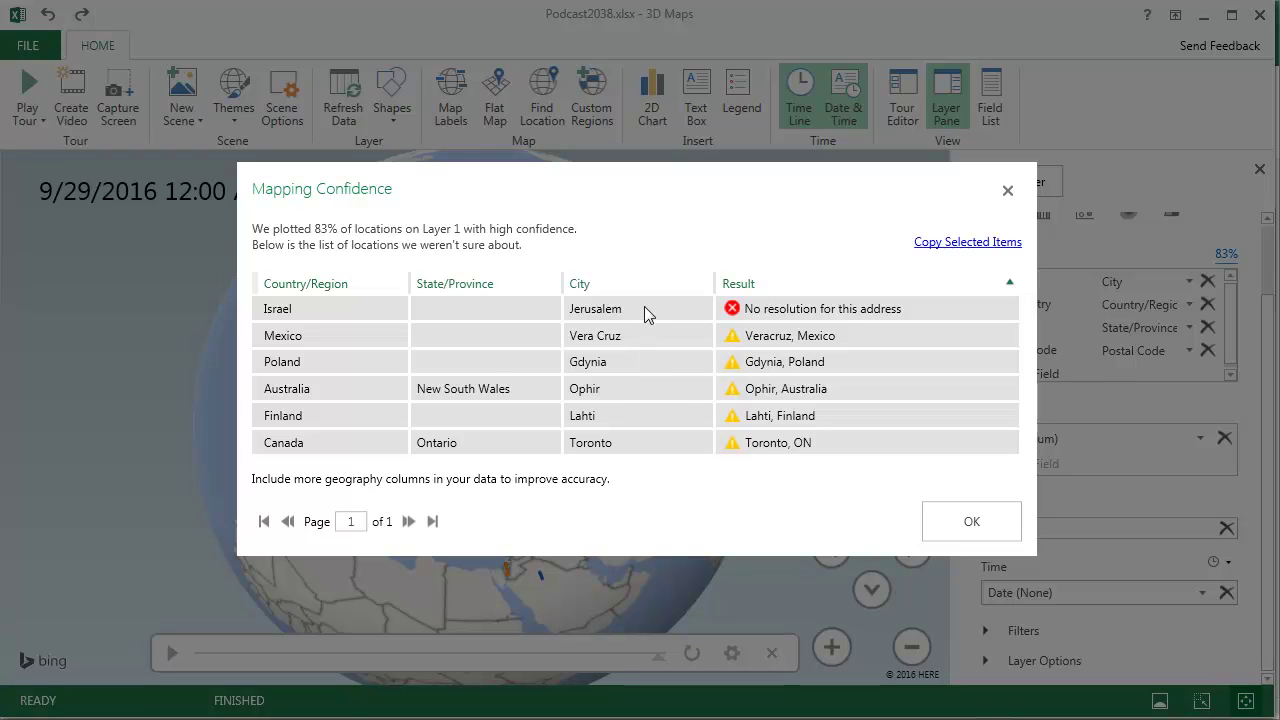
click(1007, 190)
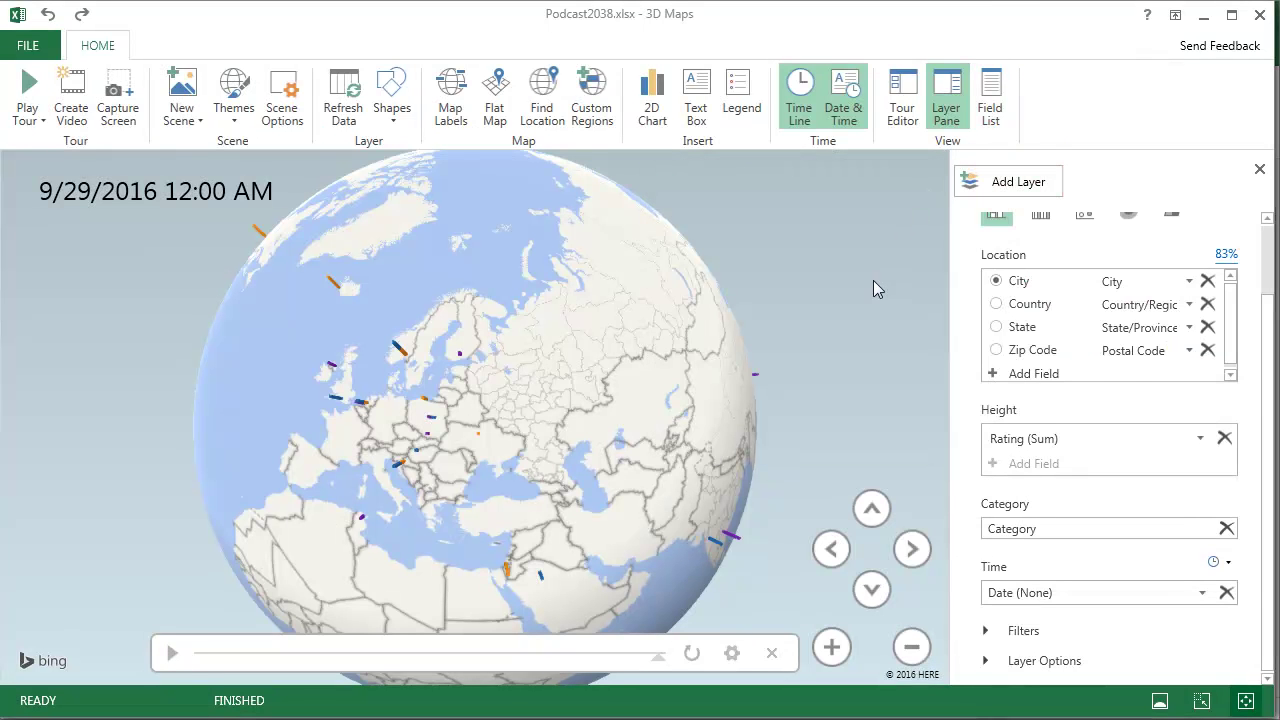
Rotate, zoom and tilt the globe into a horizon view over Europe.
drag(556, 473, 693, 328)
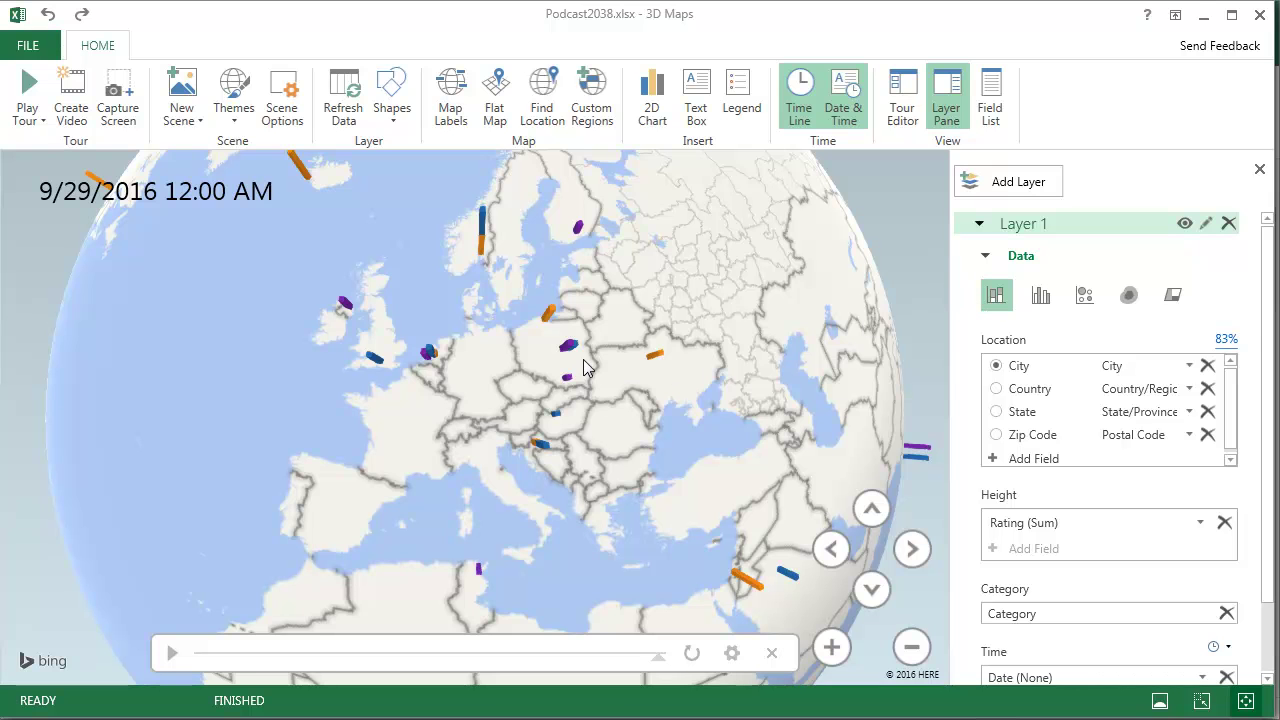
mouse_move(565, 355)
drag(507, 356, 426, 449)
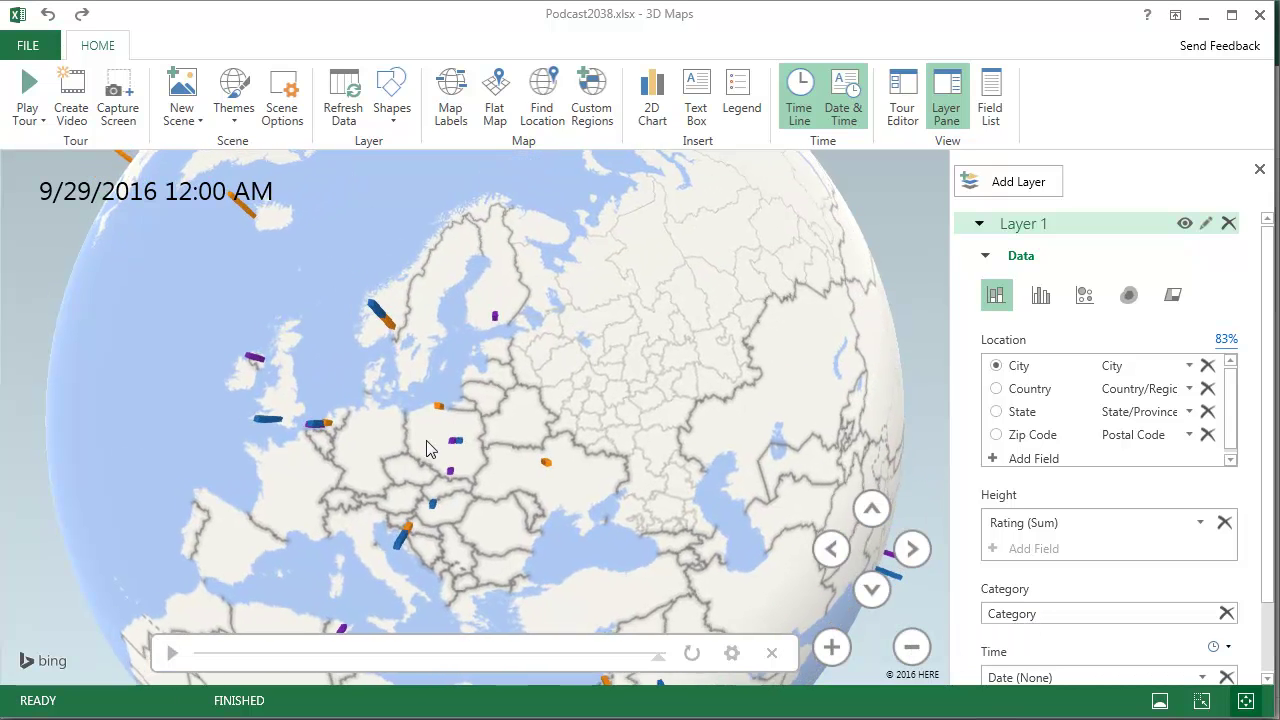
scroll(426, 449, up, 5)
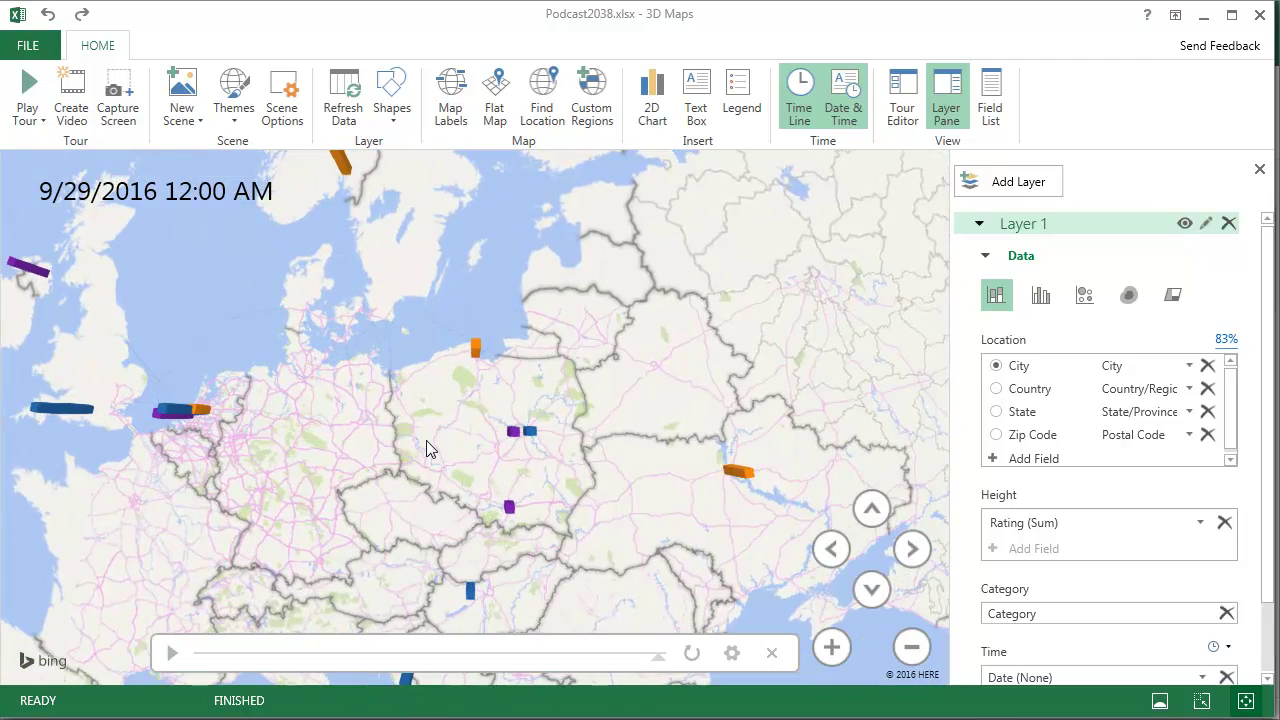
scroll(426, 448, down, 5)
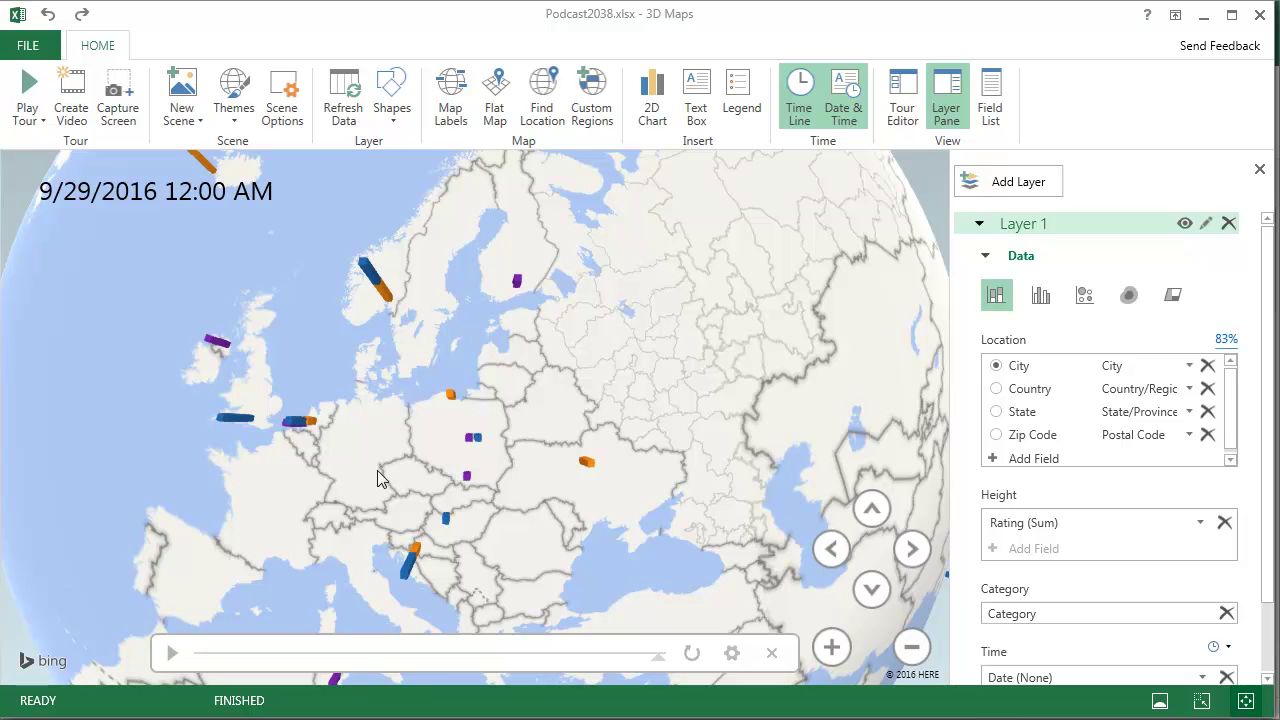
key(alt)
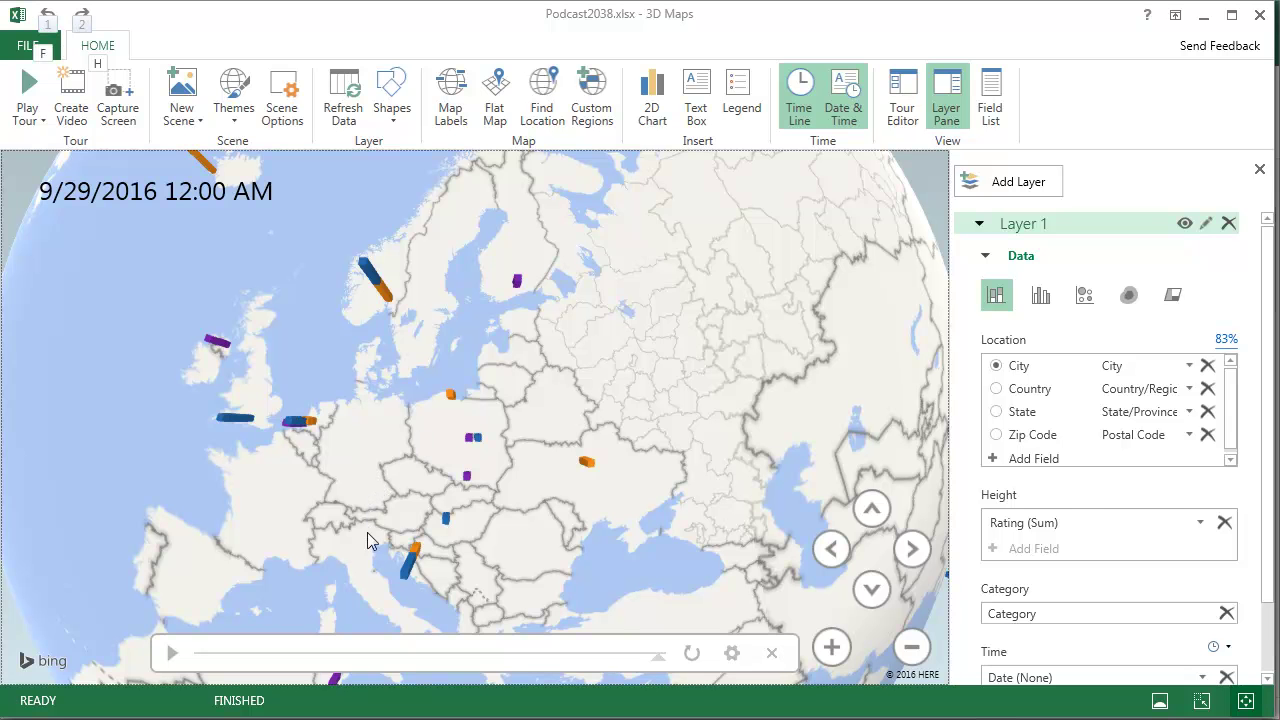
drag(365, 584, 345, 412)
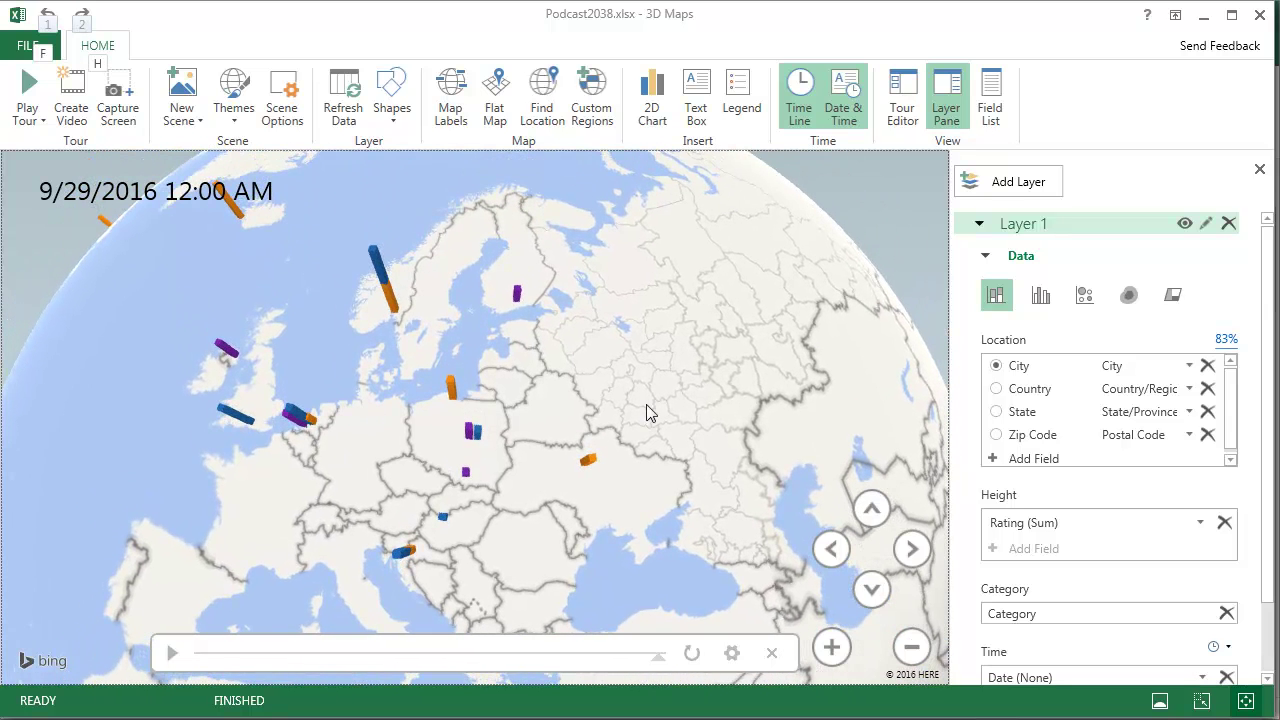
drag(646, 412, 783, 424)
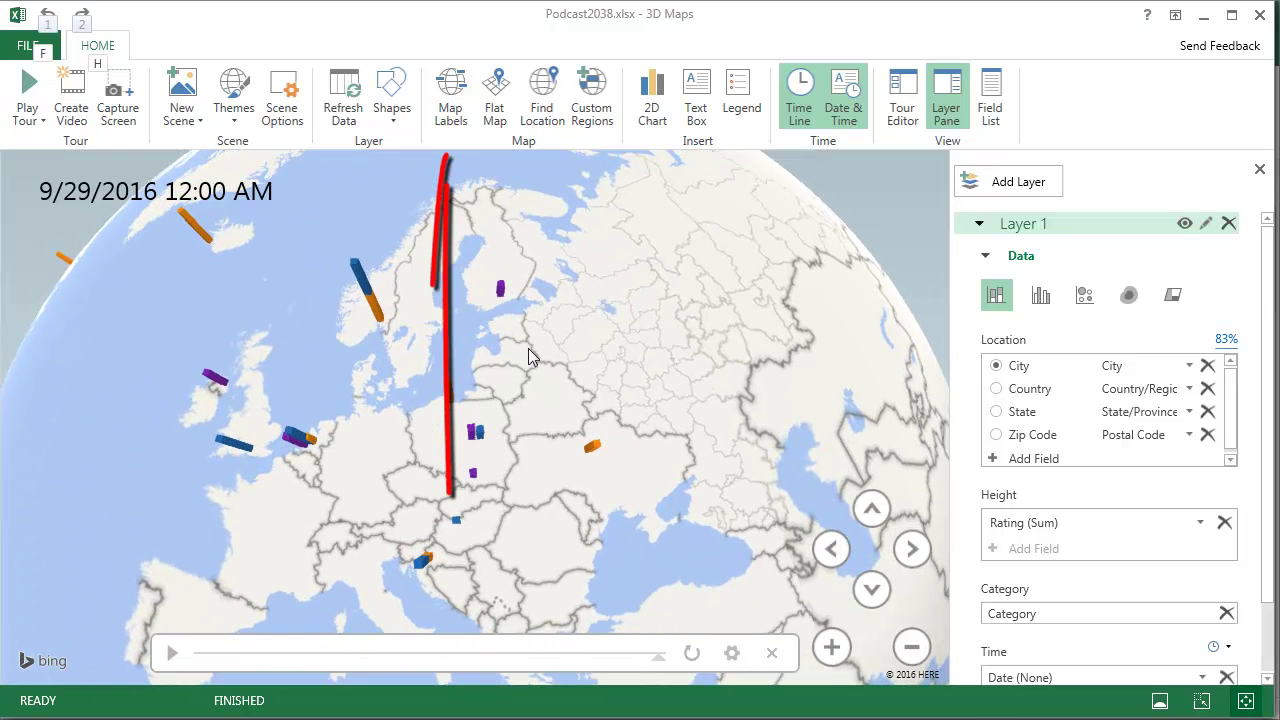
Turn on Map Labels and zoom out from the Netherlands to a wide view of Europe.
click(450, 100)
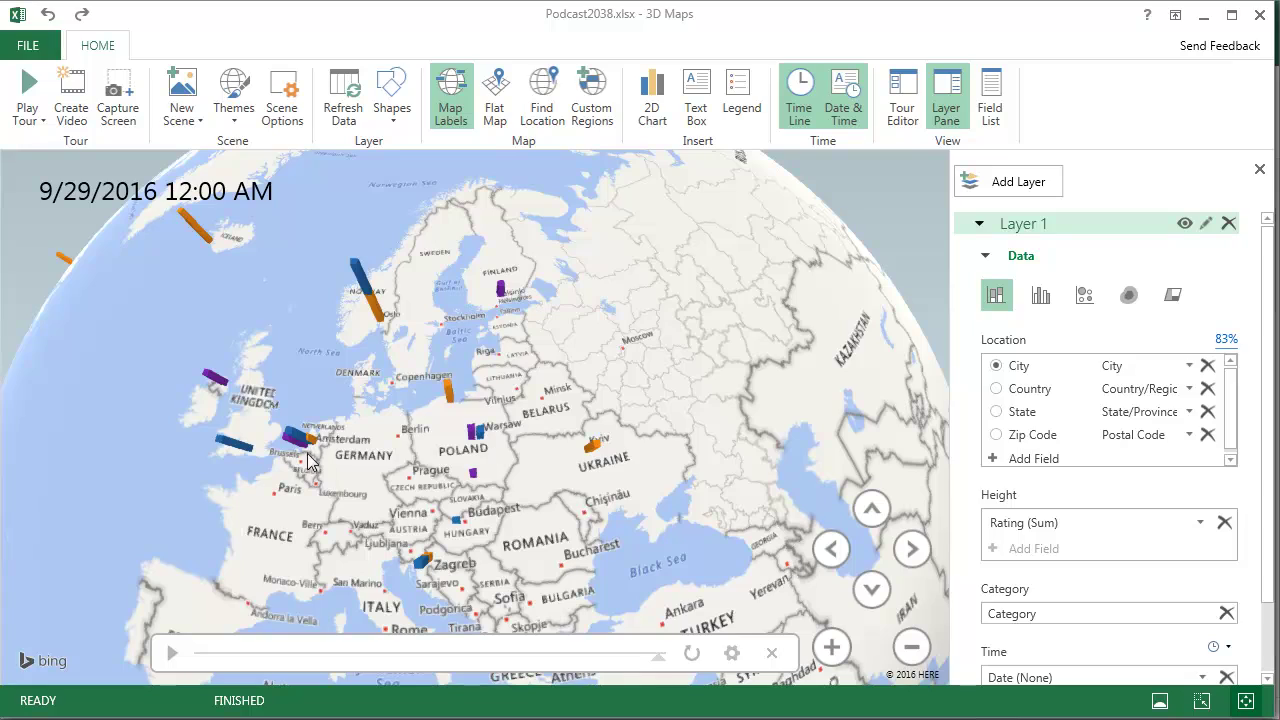
drag(320, 470, 485, 503)
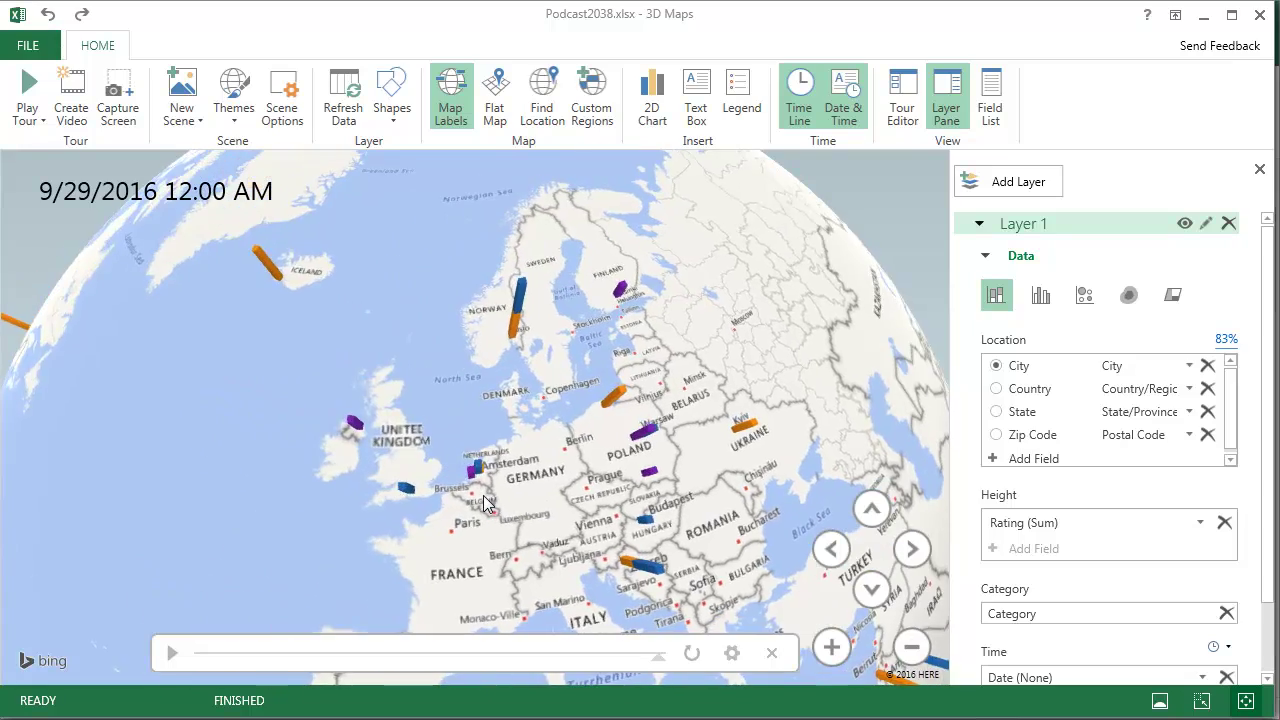
scroll(484, 503, up, 5)
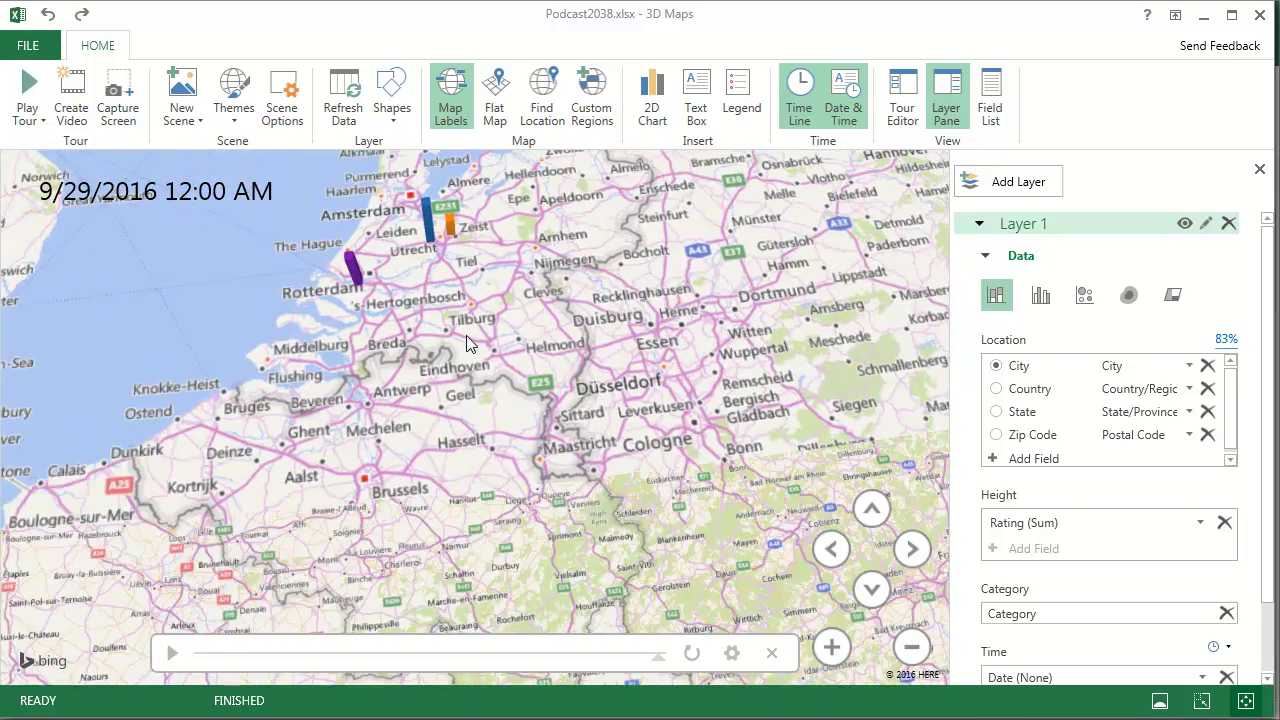
scroll(489, 477, down, 5)
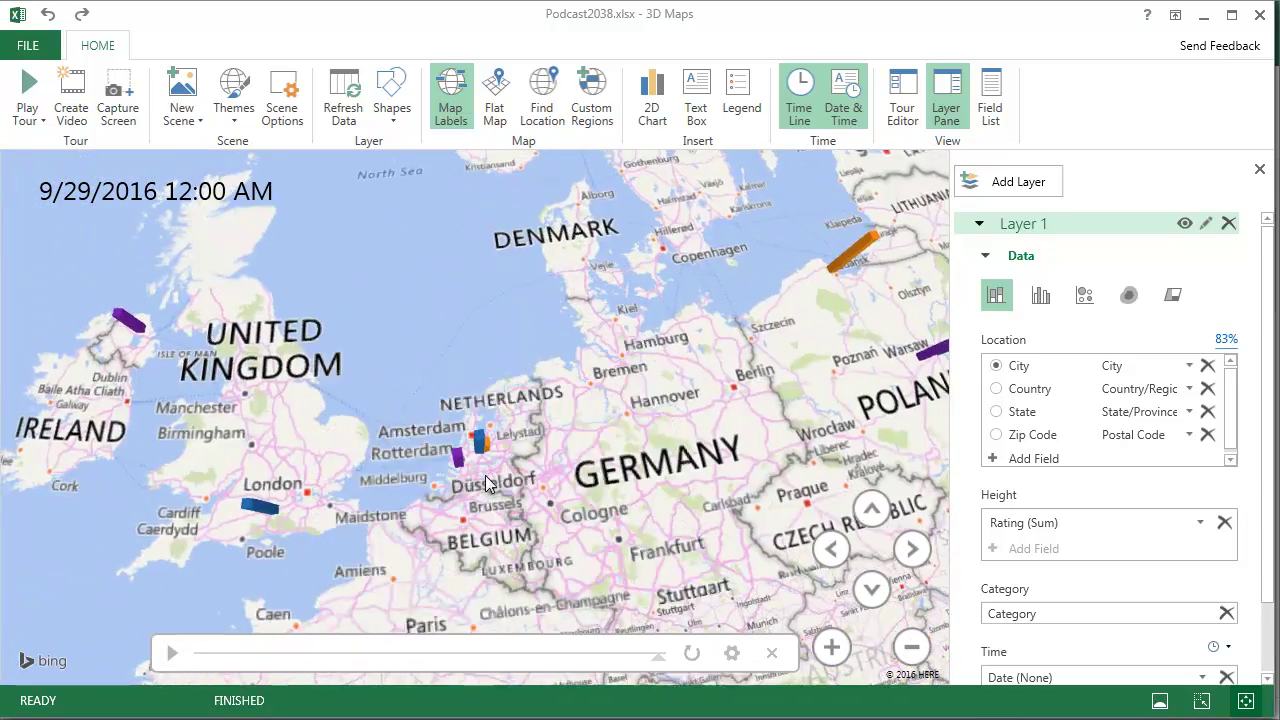
scroll(489, 479, down, 2)
scroll(489, 479, down, 1)
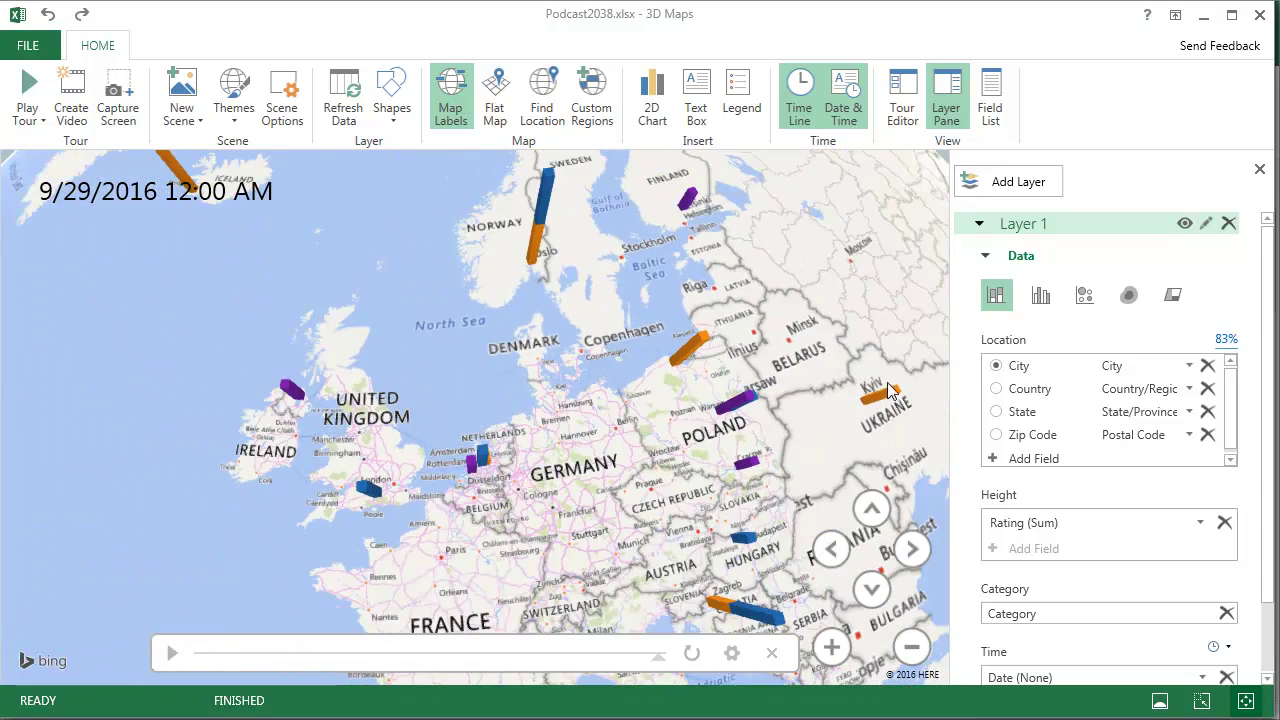
Map the layer by Country as filled regions, then rotate from North America back to Europe.
click(996, 389)
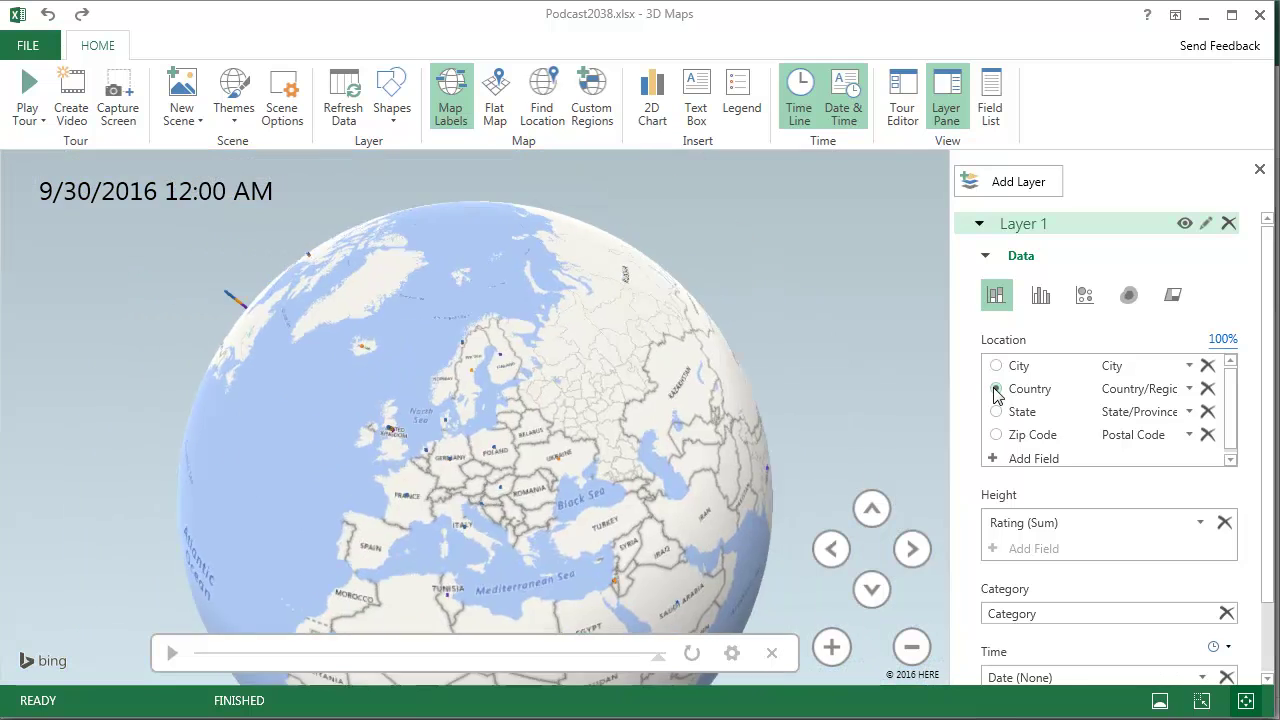
click(1172, 298)
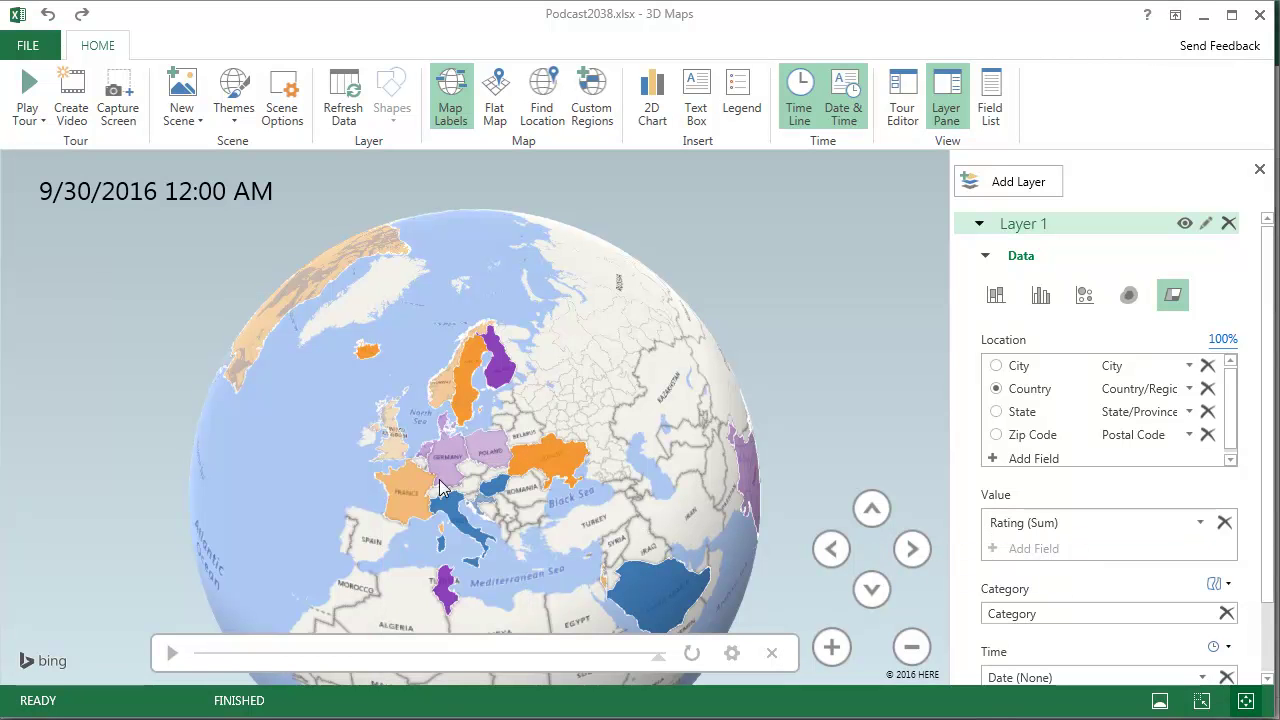
mouse_move(444, 488)
drag(307, 470, 277, 418)
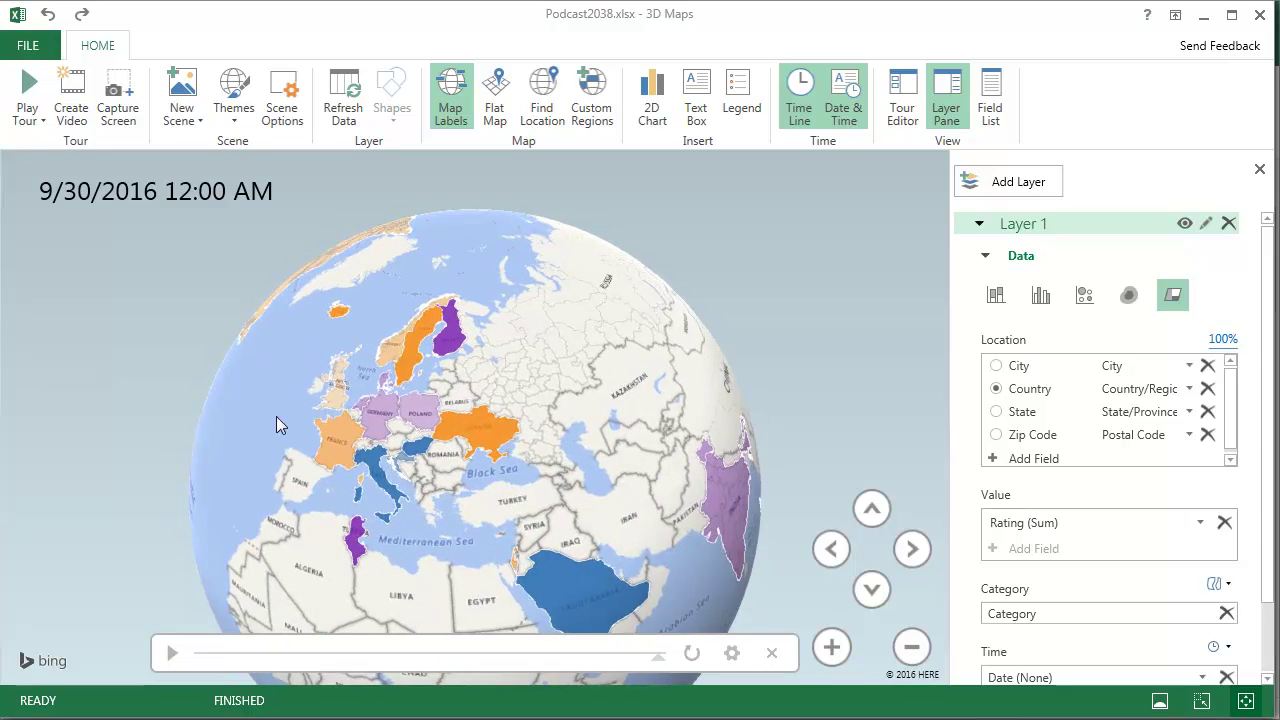
drag(665, 452, 661, 341)
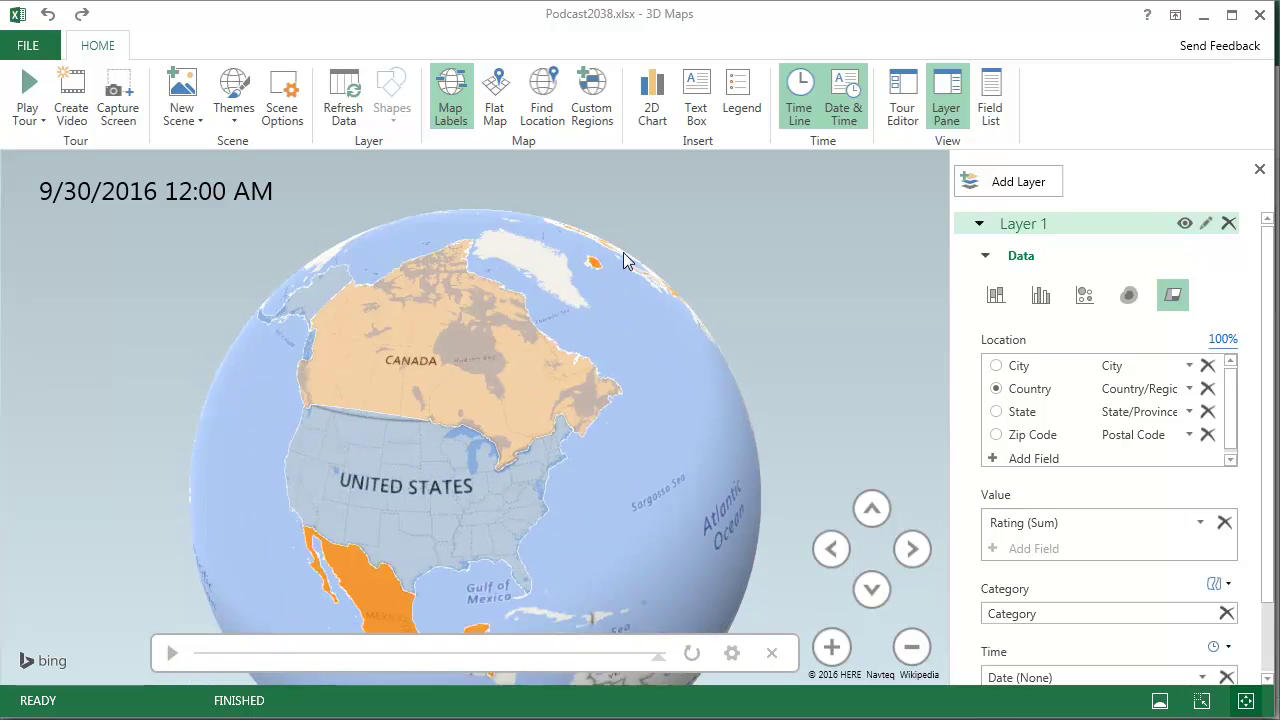
drag(623, 252, 509, 407)
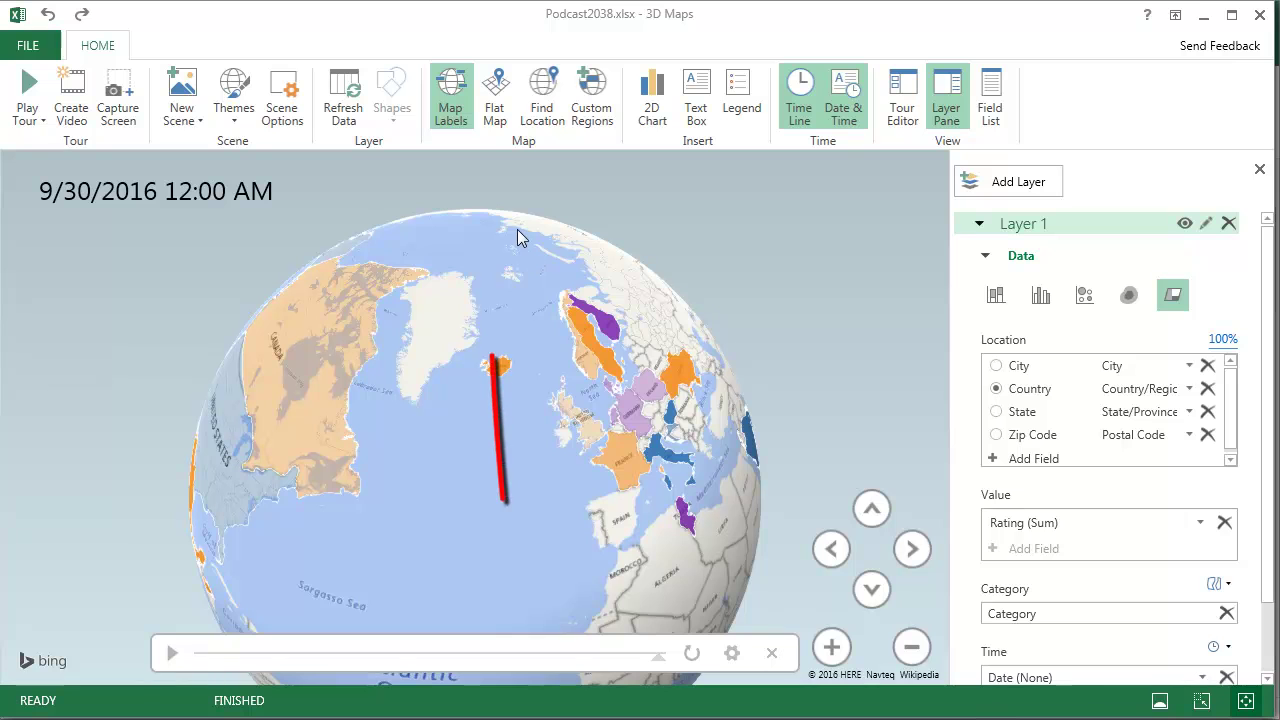
Switch to Flat Map and zoom out to see category-shaded countries worldwide.
click(495, 105)
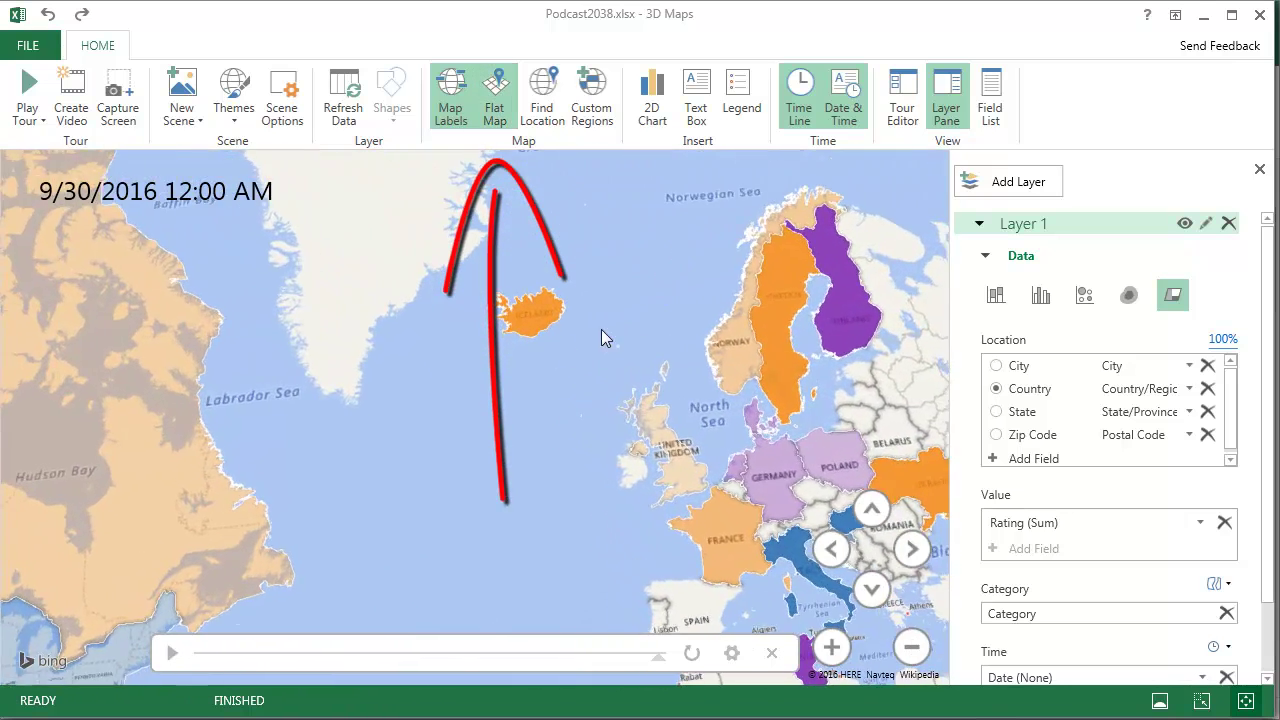
scroll(516, 377, down, 3)
scroll(516, 378, down, 3)
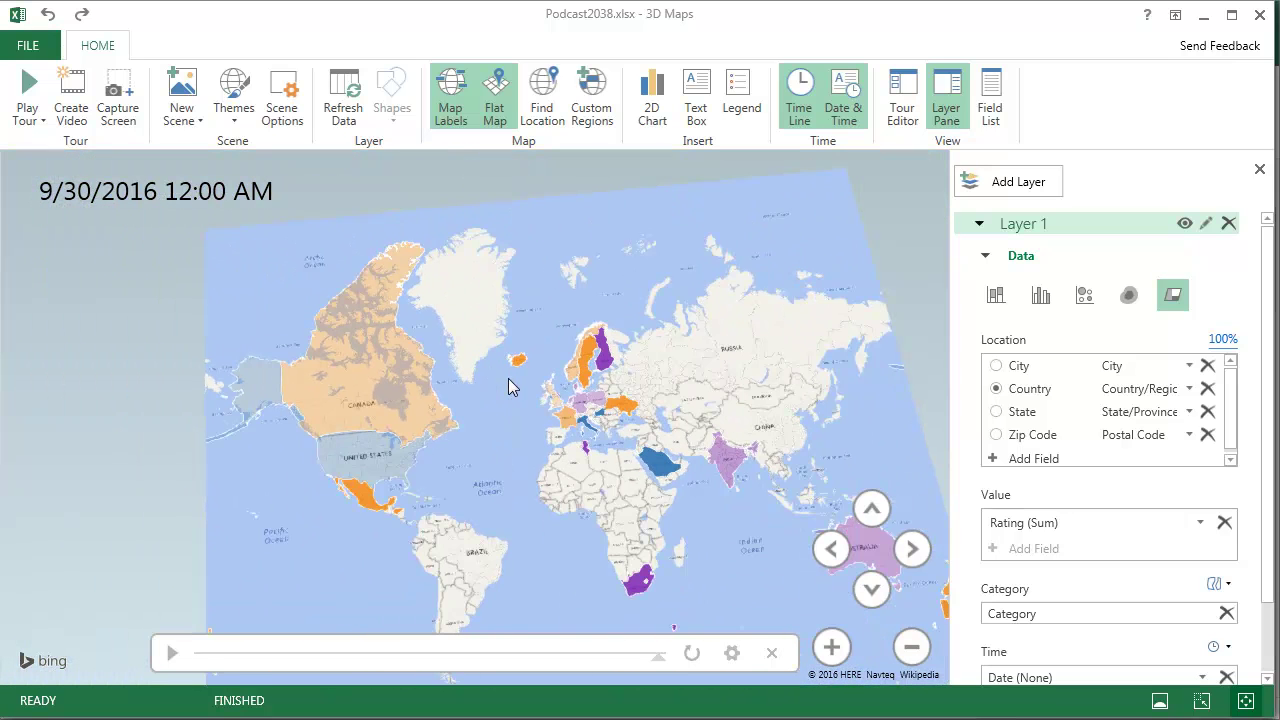
drag(459, 428, 434, 401)
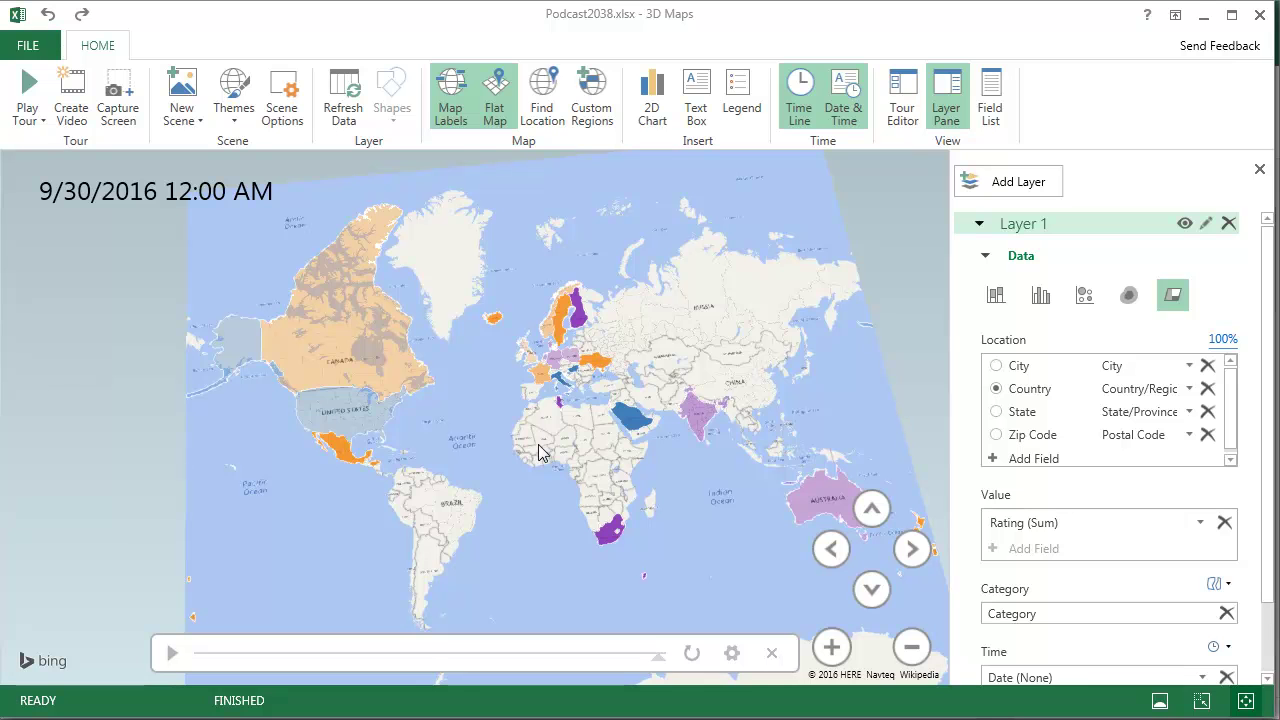
Try Heat Map, zoom into Europe, then settle on Stacked Column for single-colour Rating (Sum) columns.
click(1128, 295)
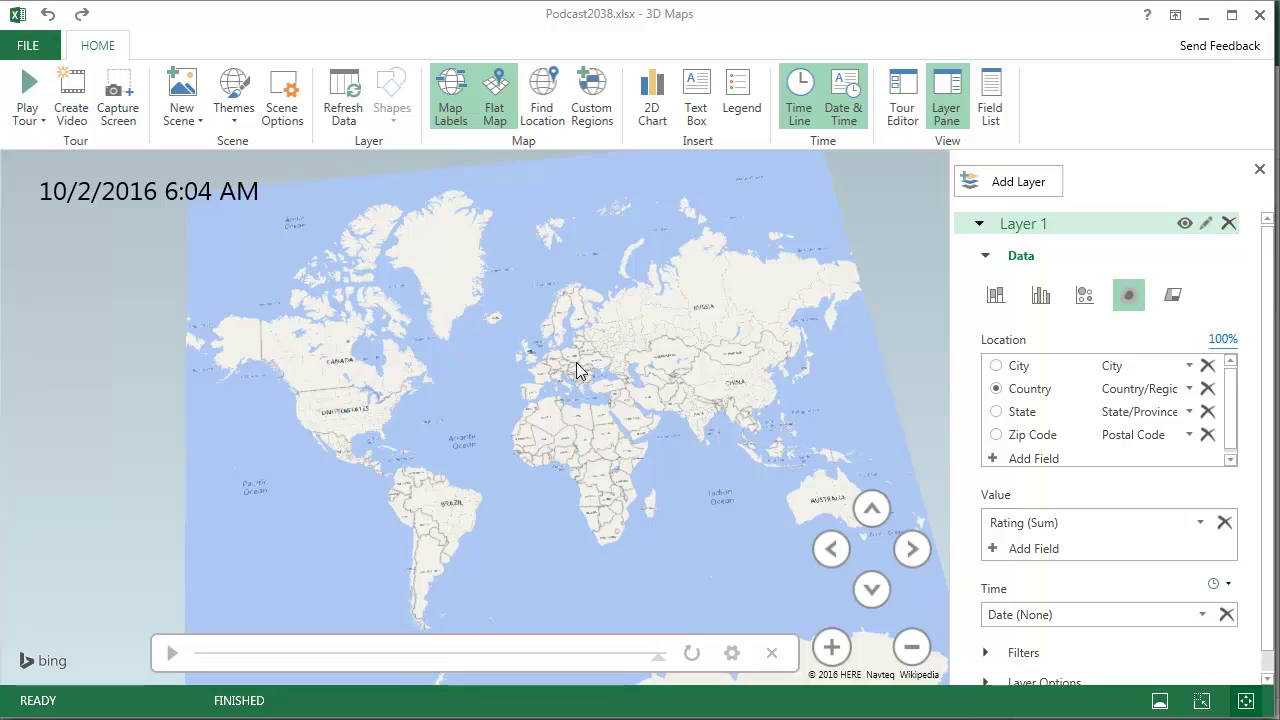
scroll(576, 370, up, 3)
scroll(576, 370, up, 5)
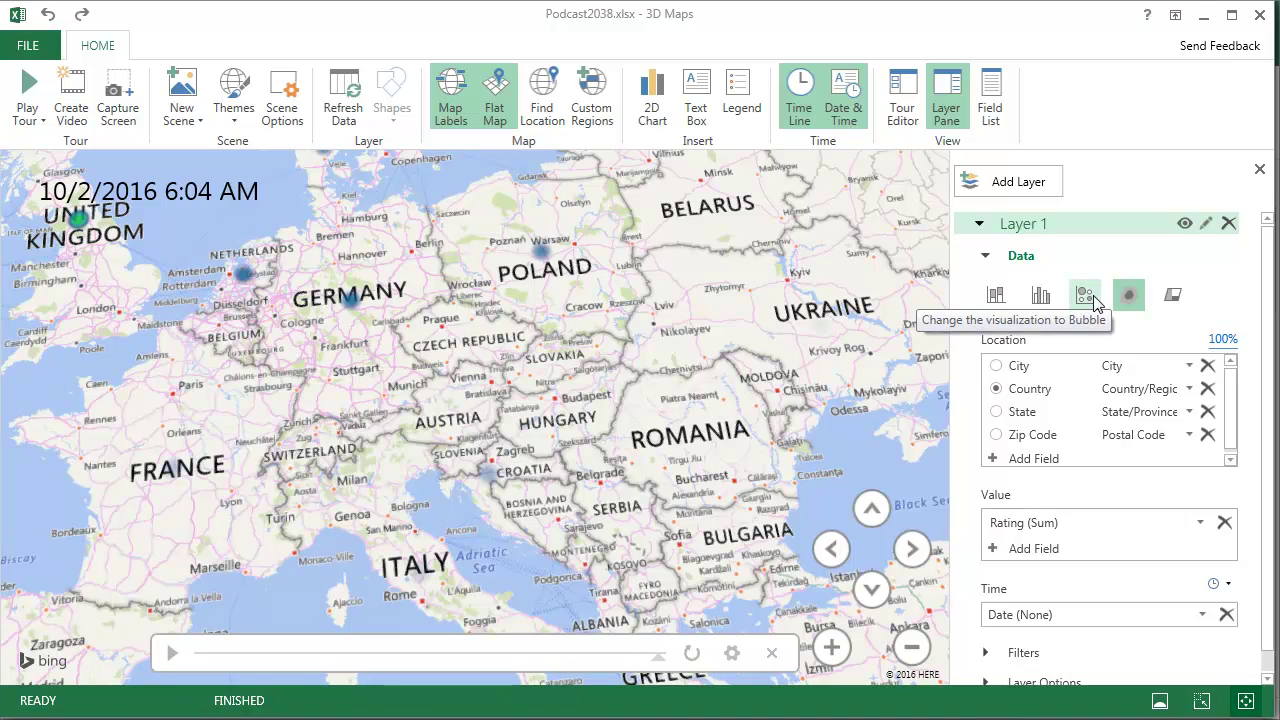
click(998, 296)
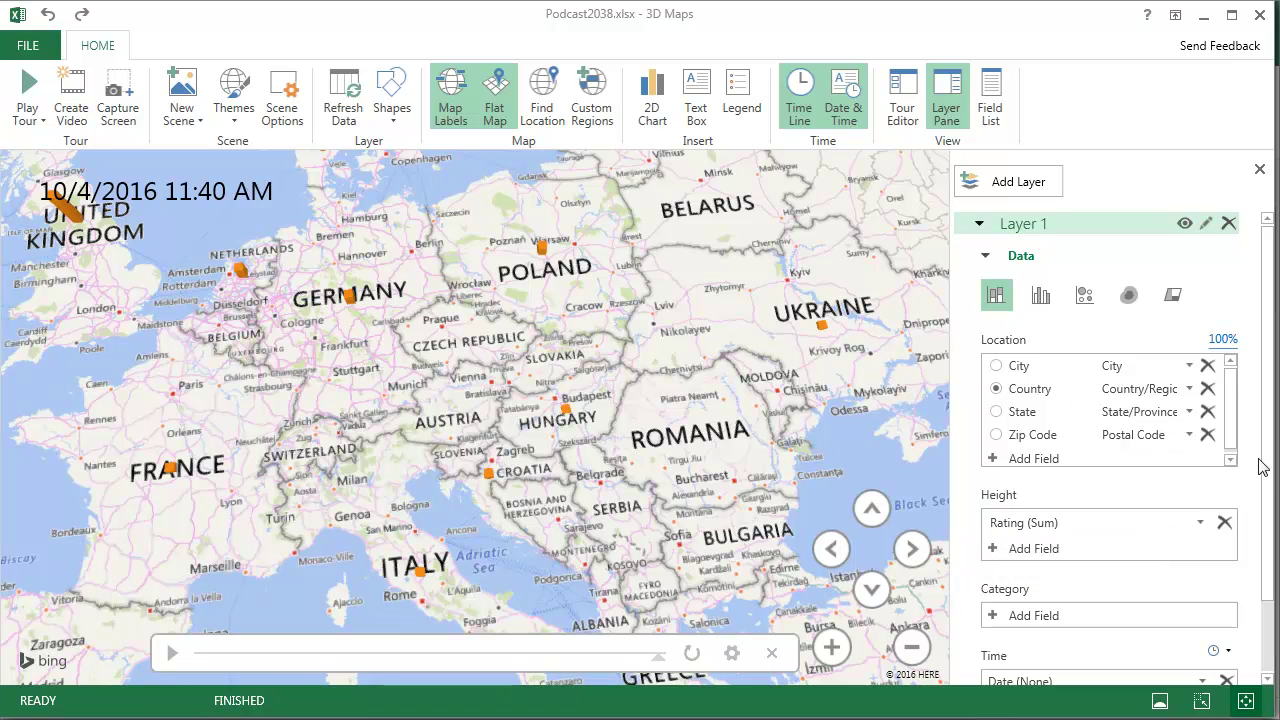
scroll(1268, 477, down, 2)
scroll(1268, 477, down, 3)
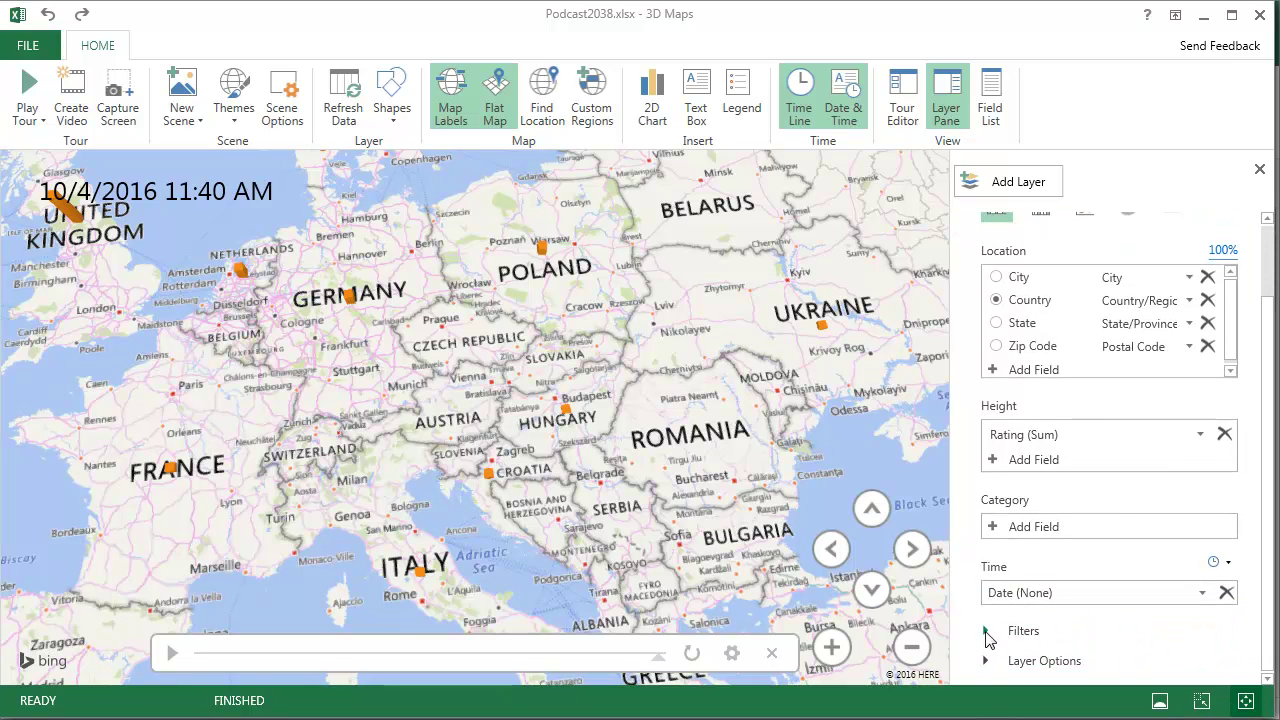
Filter Layer 1 to Country = USA and place the Rating columns by Zip Code.
click(986, 633)
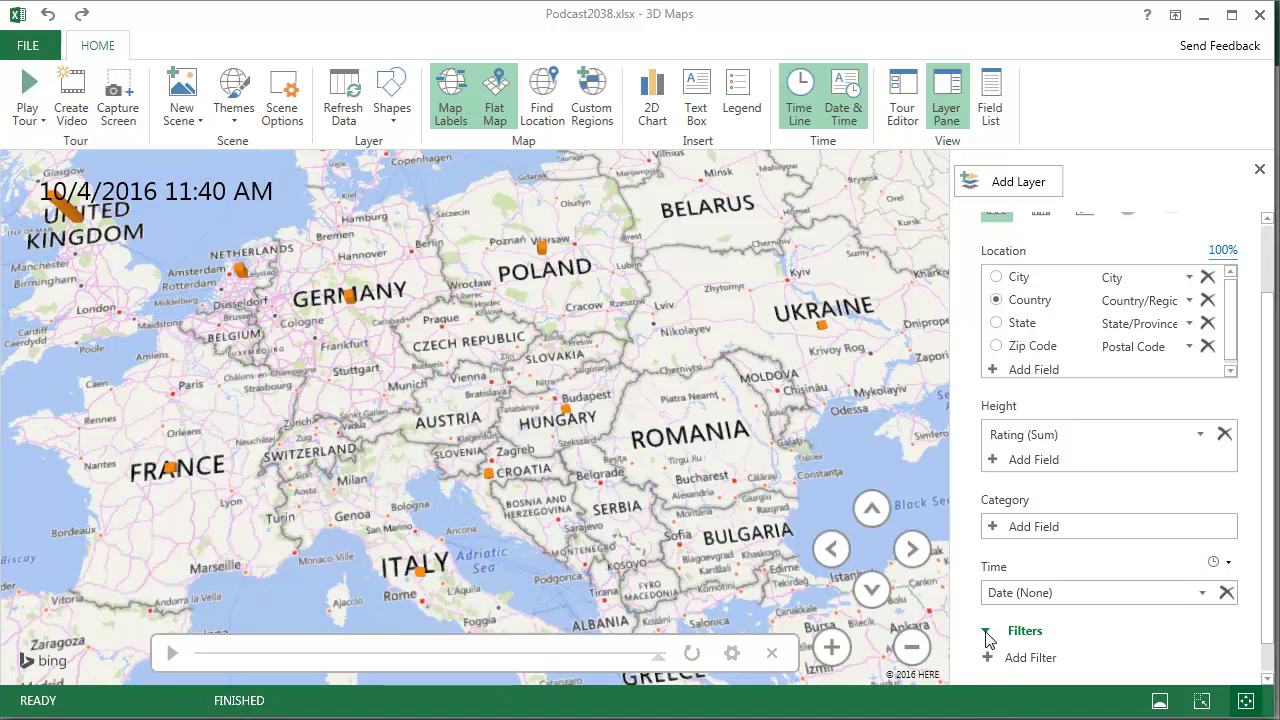
click(988, 657)
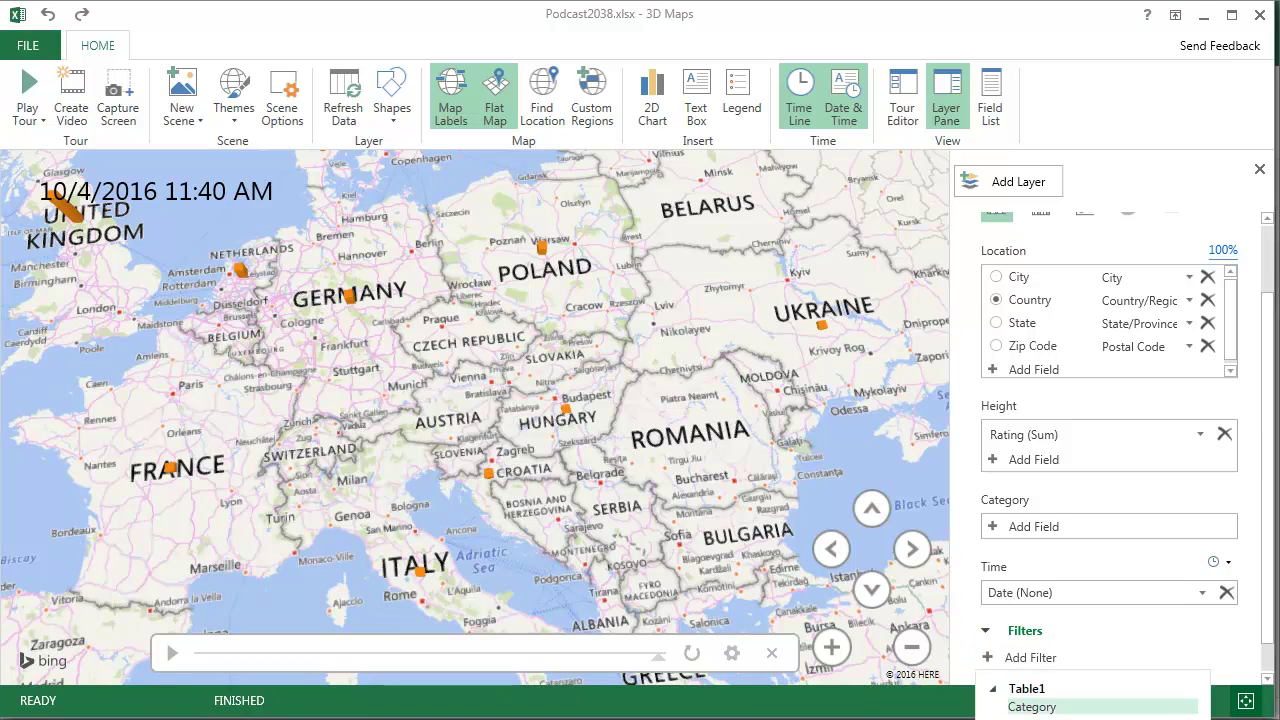
click(1031, 706)
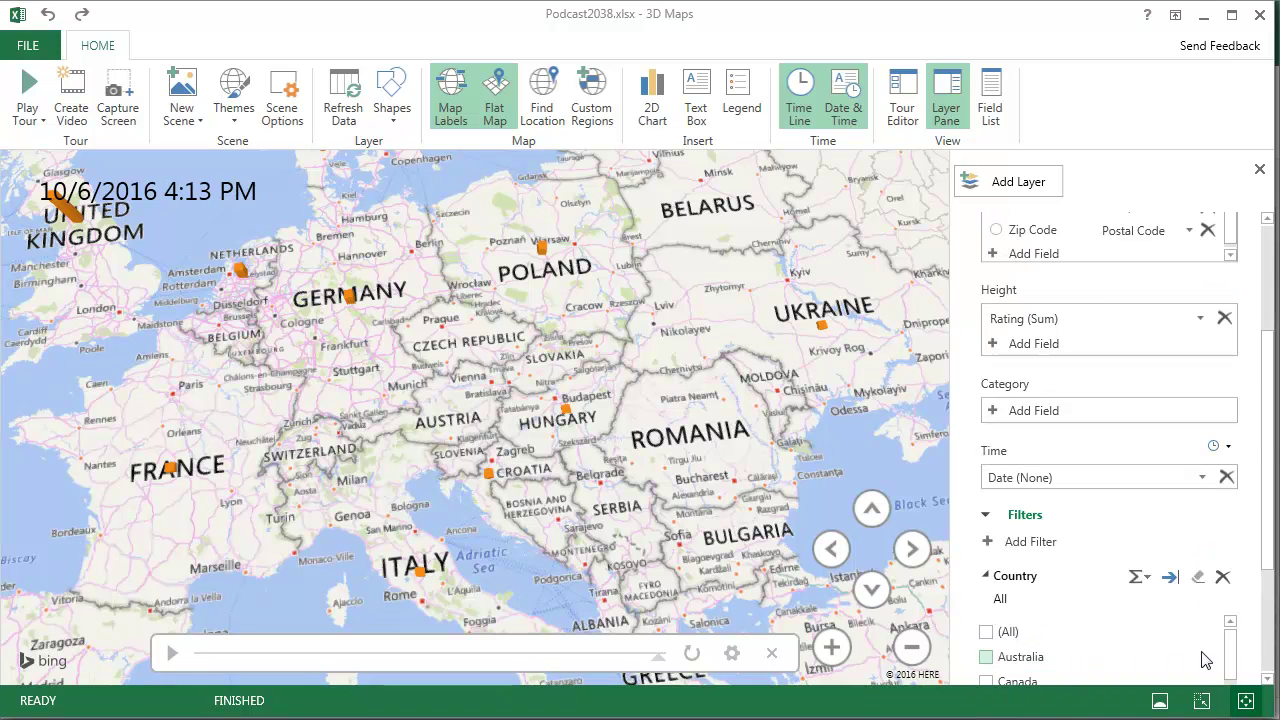
scroll(1266, 560, down, 3)
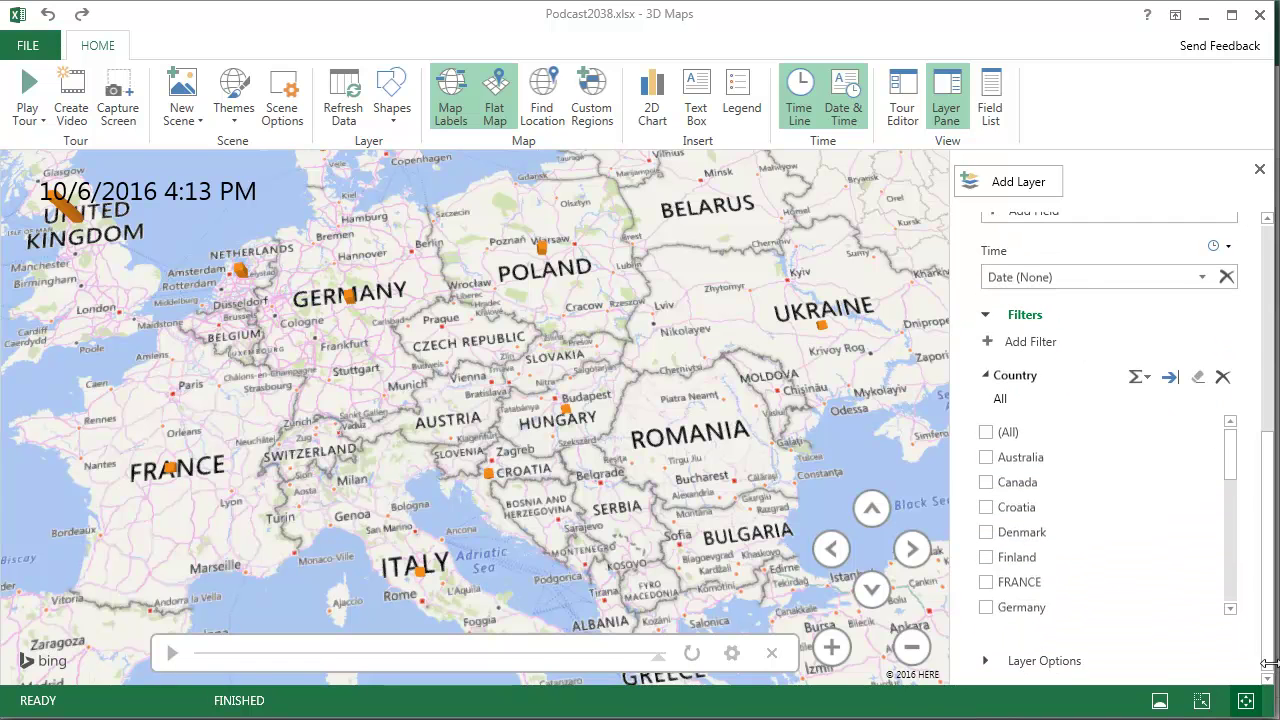
drag(1236, 490, 1228, 600)
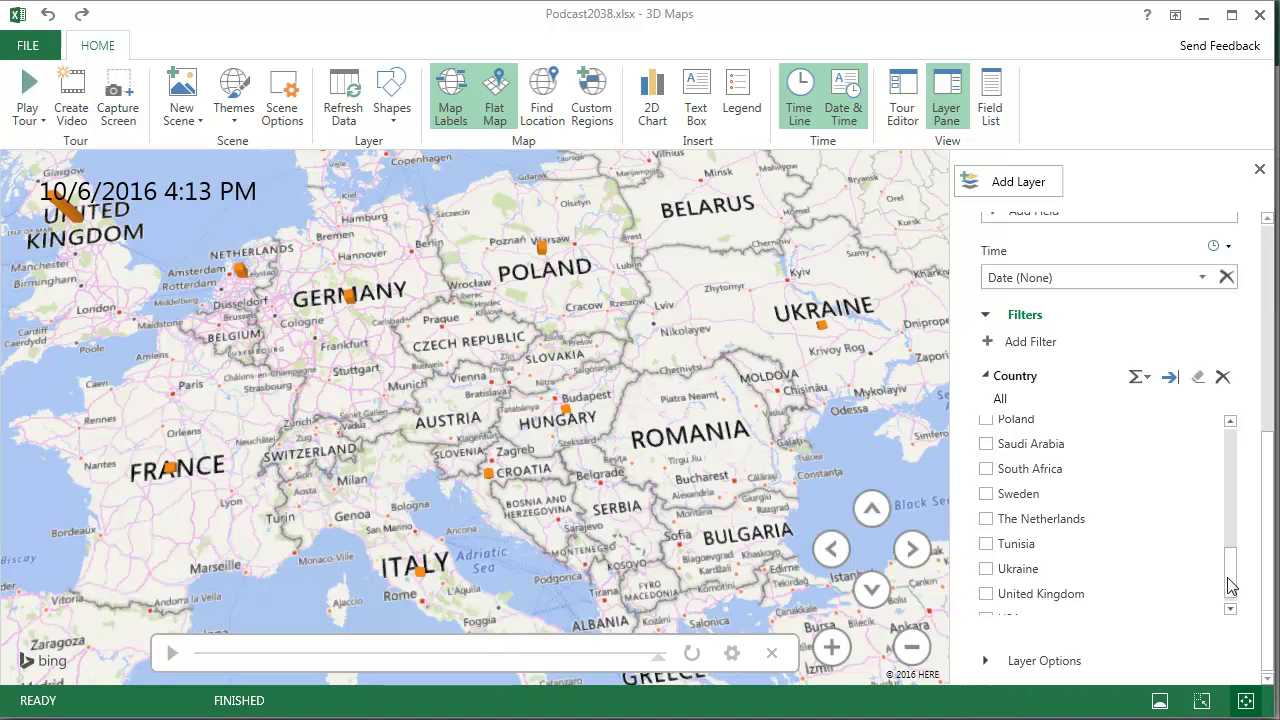
click(1231, 586)
click(986, 607)
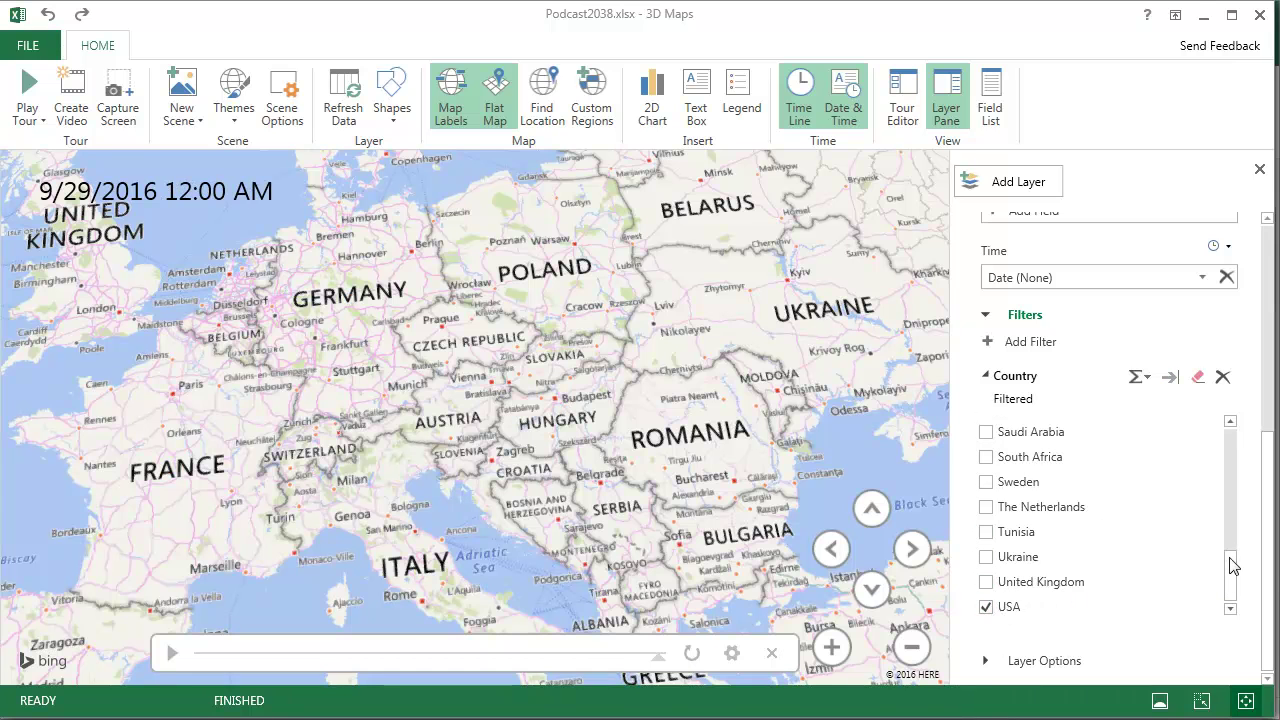
drag(1265, 553, 1265, 349)
click(1005, 436)
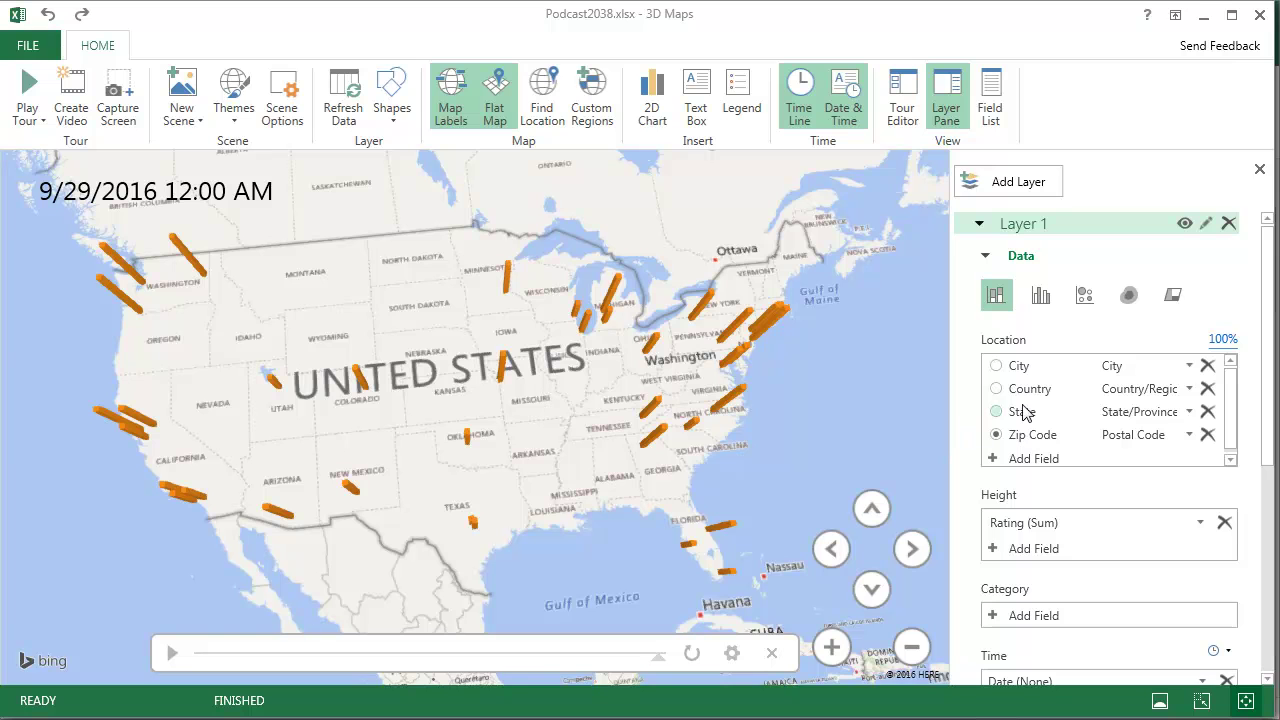
Colour the columns by Category and rewind the date timeline to 9/1/2016.
click(990, 105)
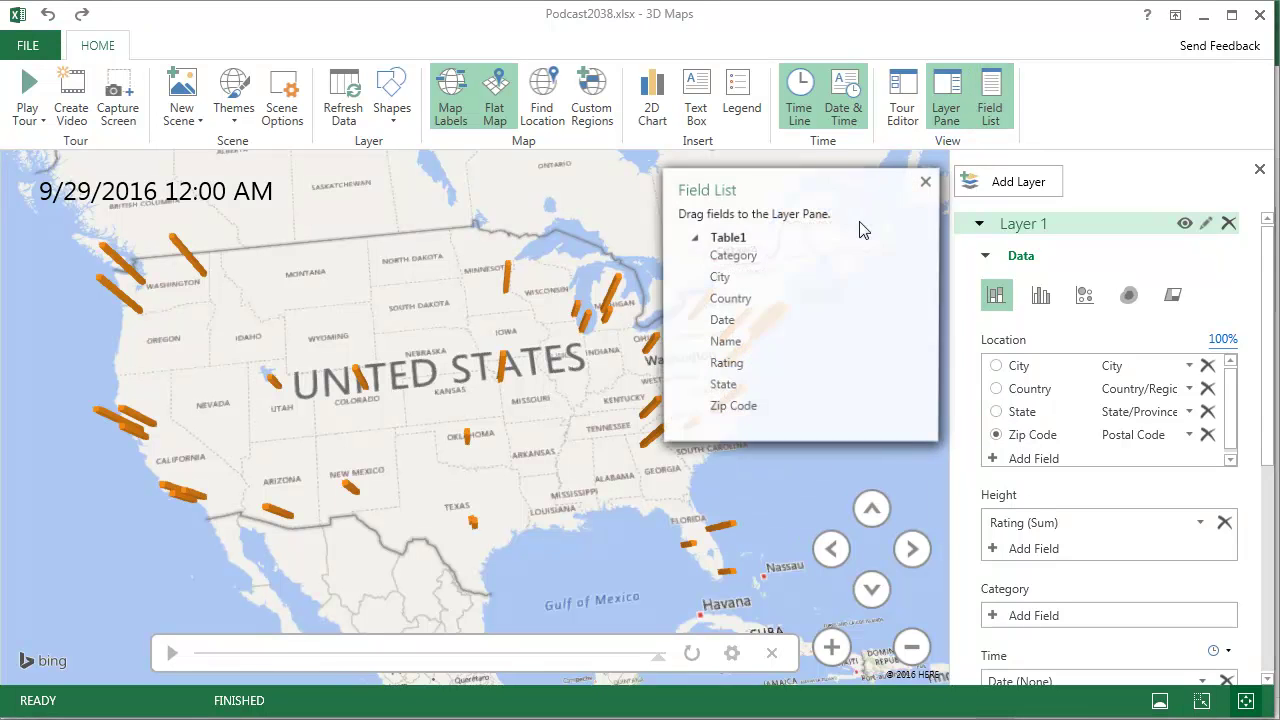
drag(751, 266, 1046, 614)
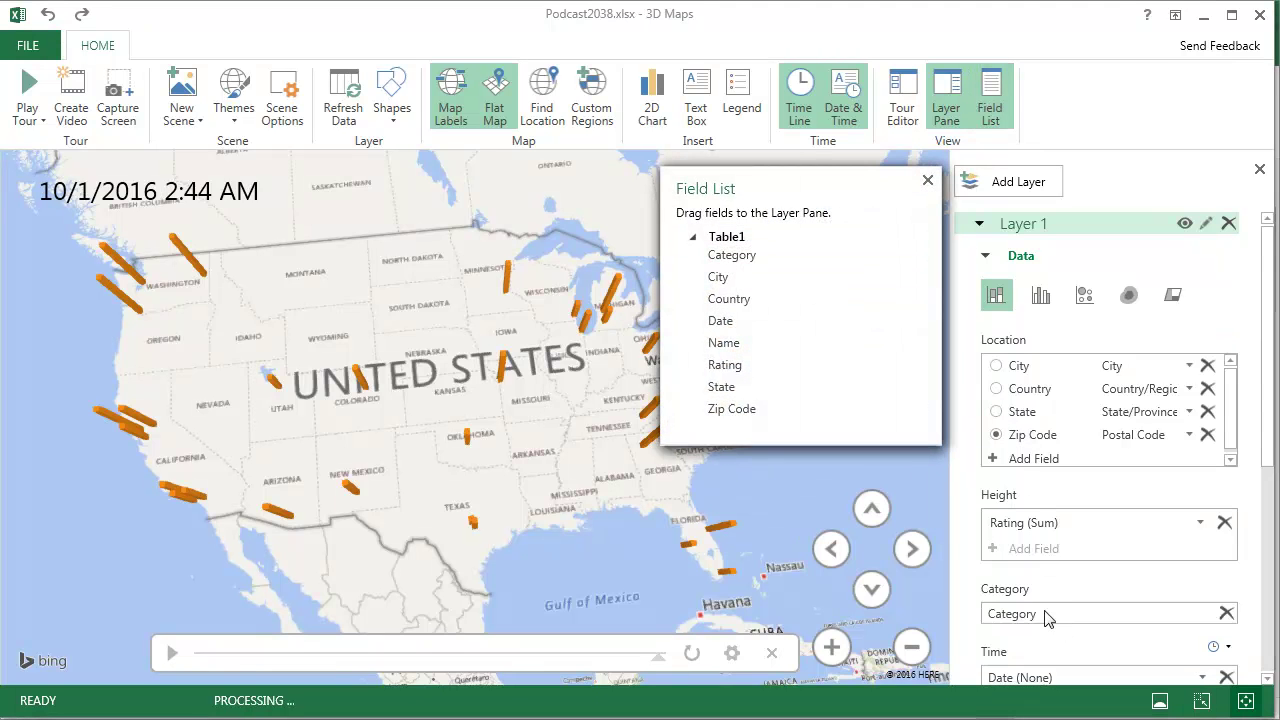
click(927, 181)
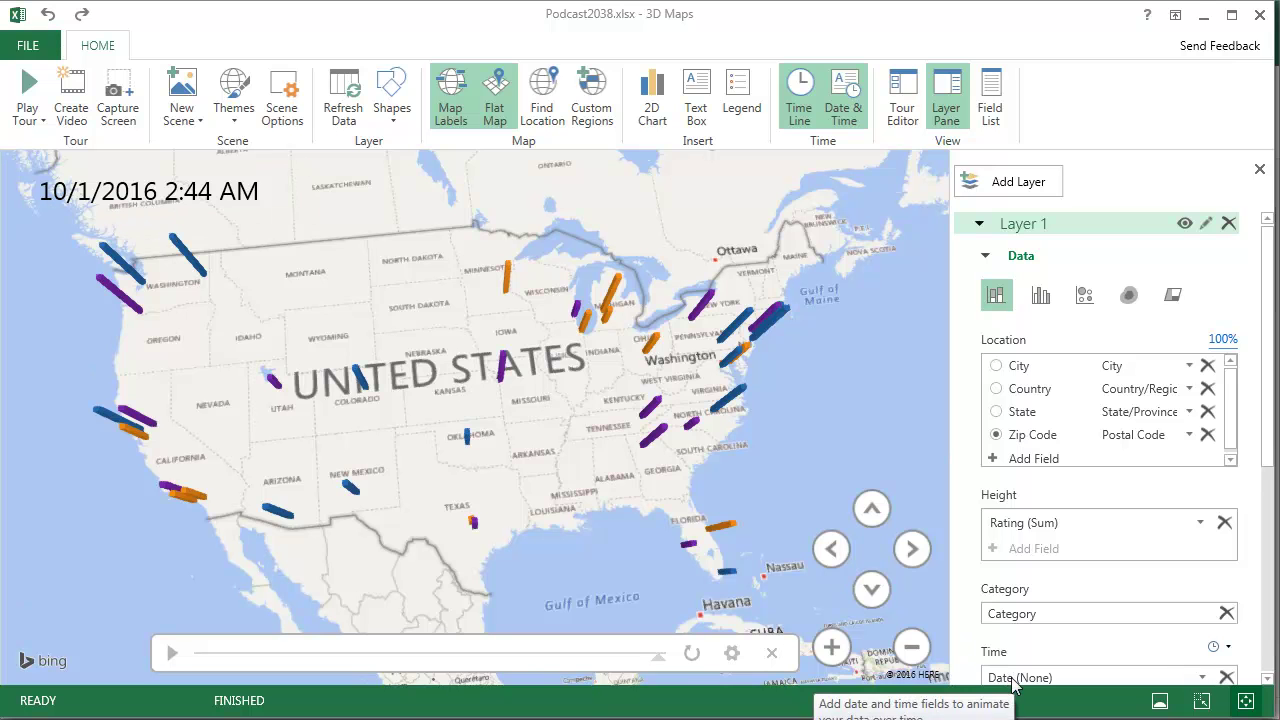
drag(661, 660, 197, 662)
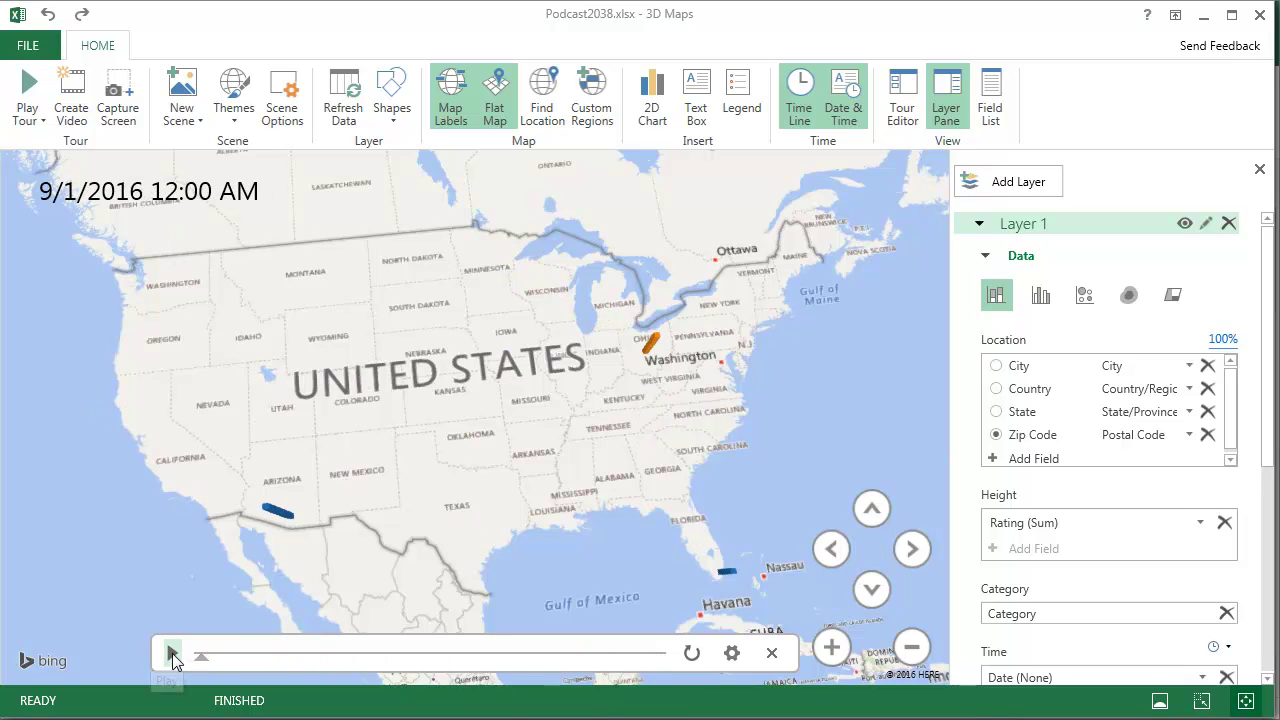
Play the timeline through to 9/29/2016 so every survey column appears.
click(172, 654)
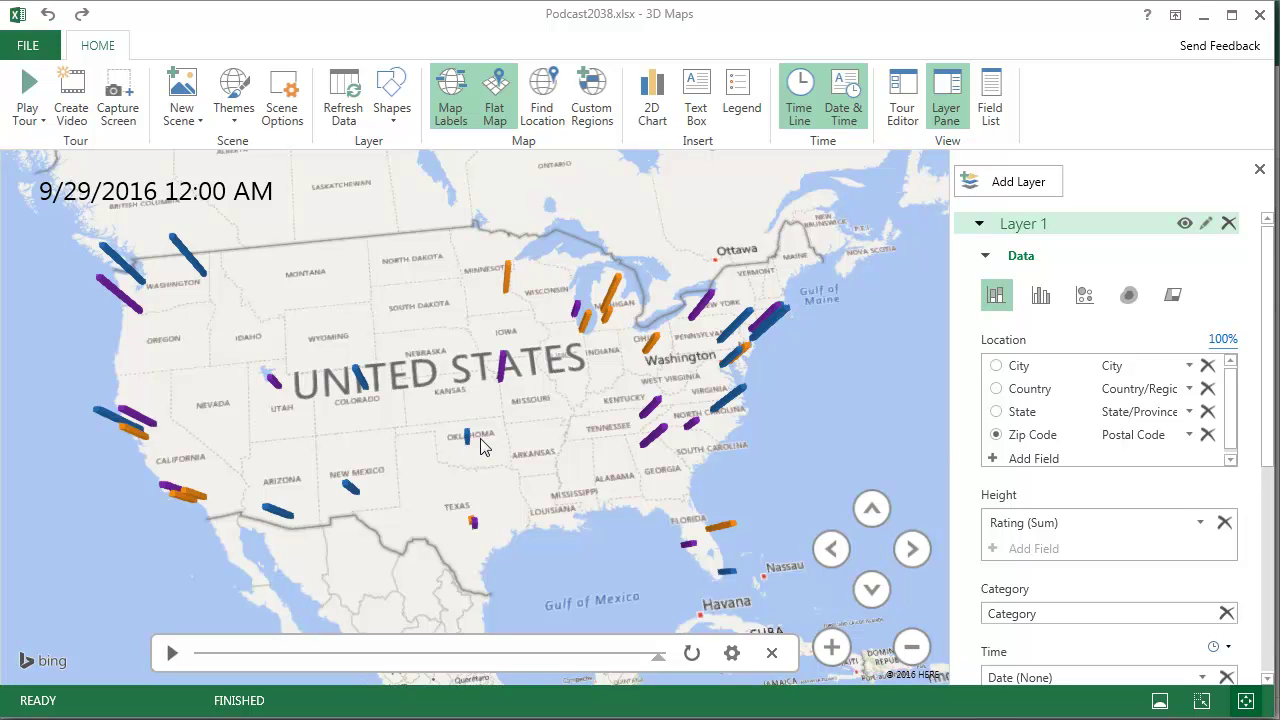
Try the dark grayscale aerial theme, then switch the map to the colour aerial theme.
click(236, 130)
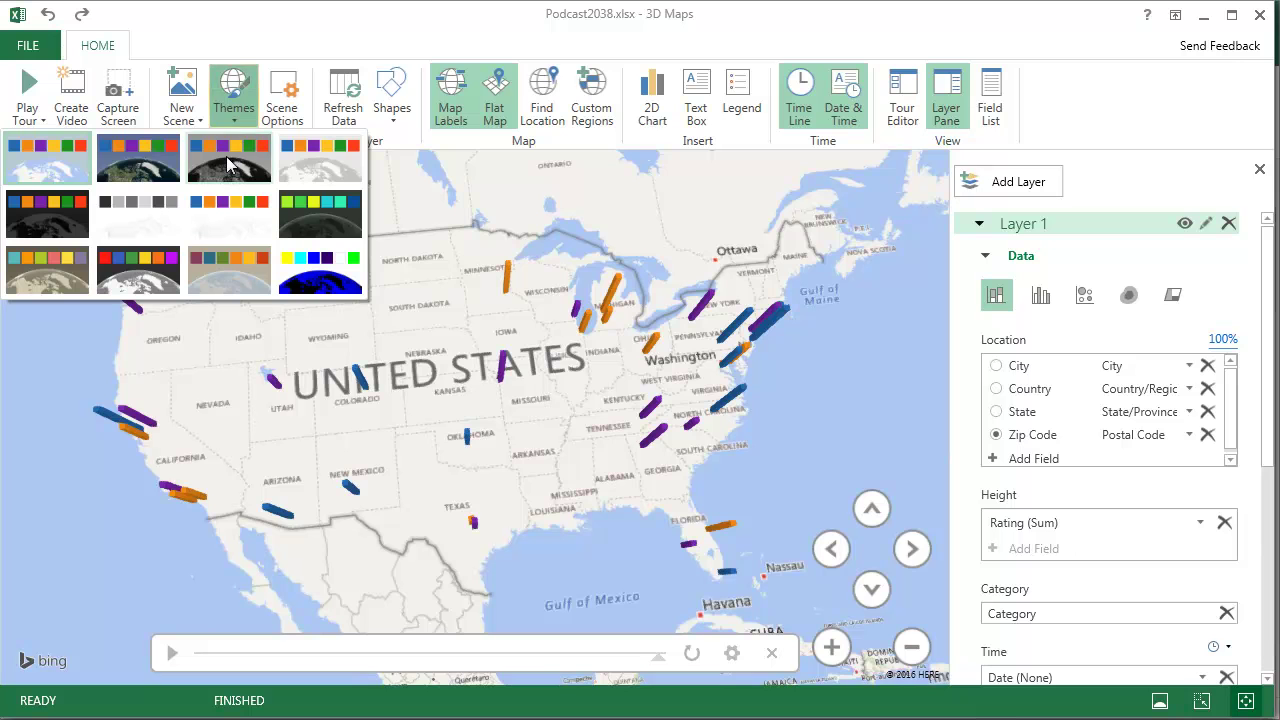
click(229, 162)
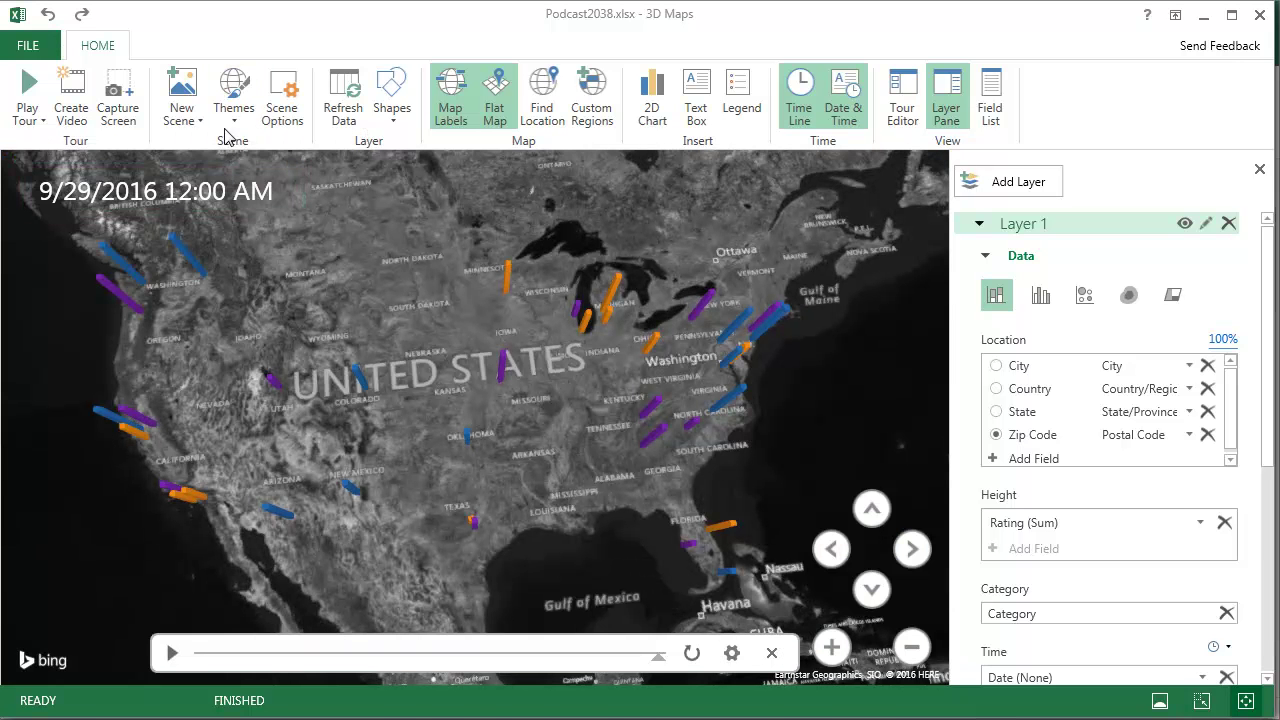
click(236, 116)
click(163, 175)
Zoom and pan the satellite map to inspect columns from the Southeast to the Great Lakes.
drag(694, 509, 611, 479)
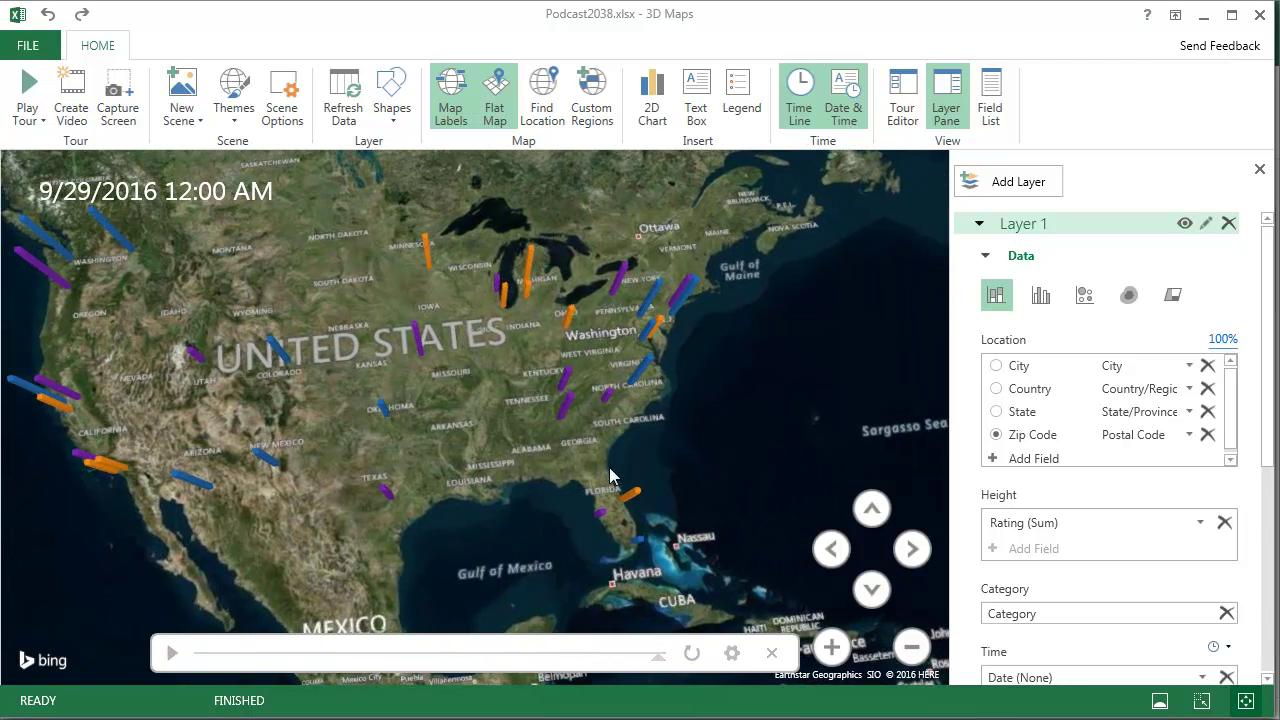
scroll(612, 475, up, 3)
scroll(504, 498, up, 5)
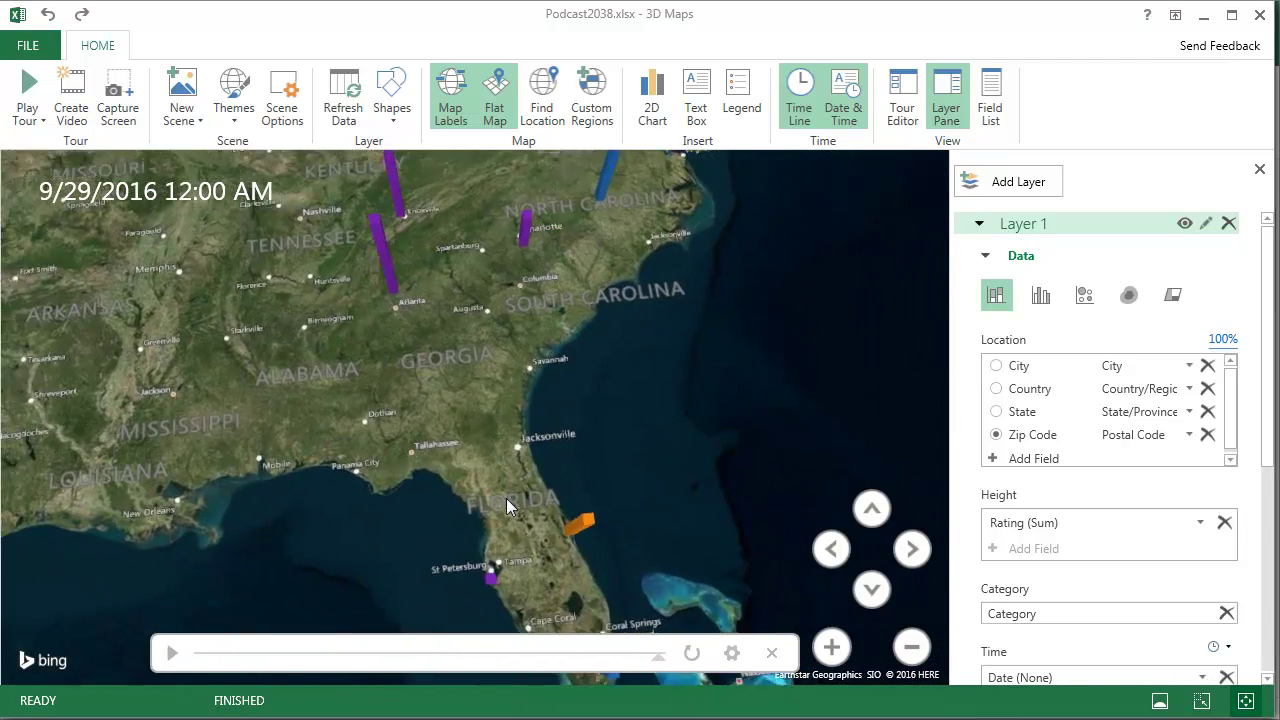
scroll(504, 499, up, 5)
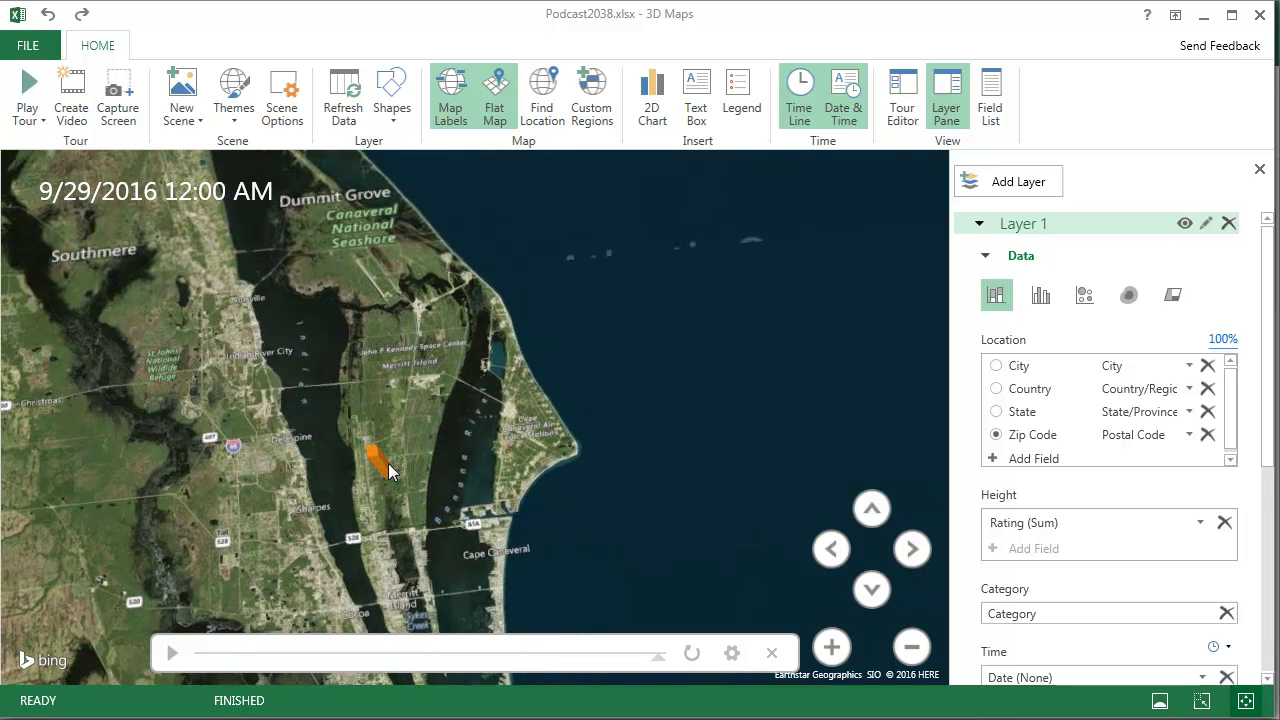
mouse_move(381, 464)
scroll(436, 431, down, 5)
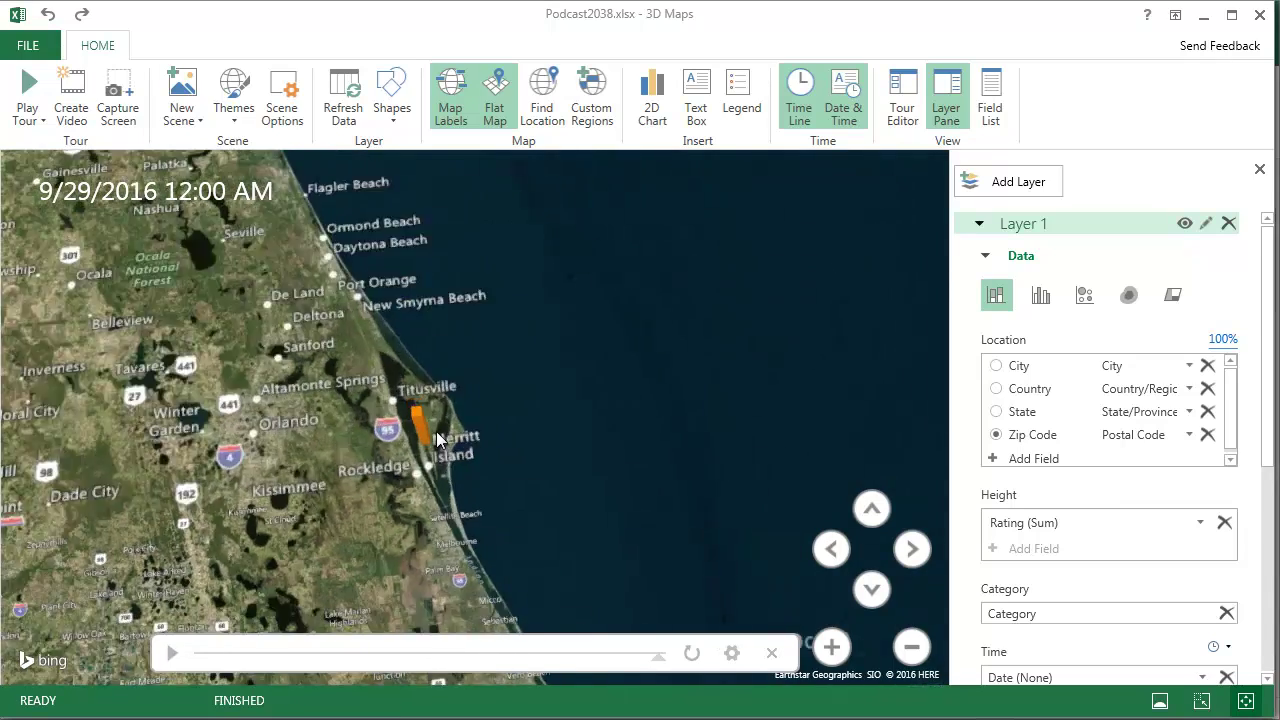
scroll(366, 416, down, 3)
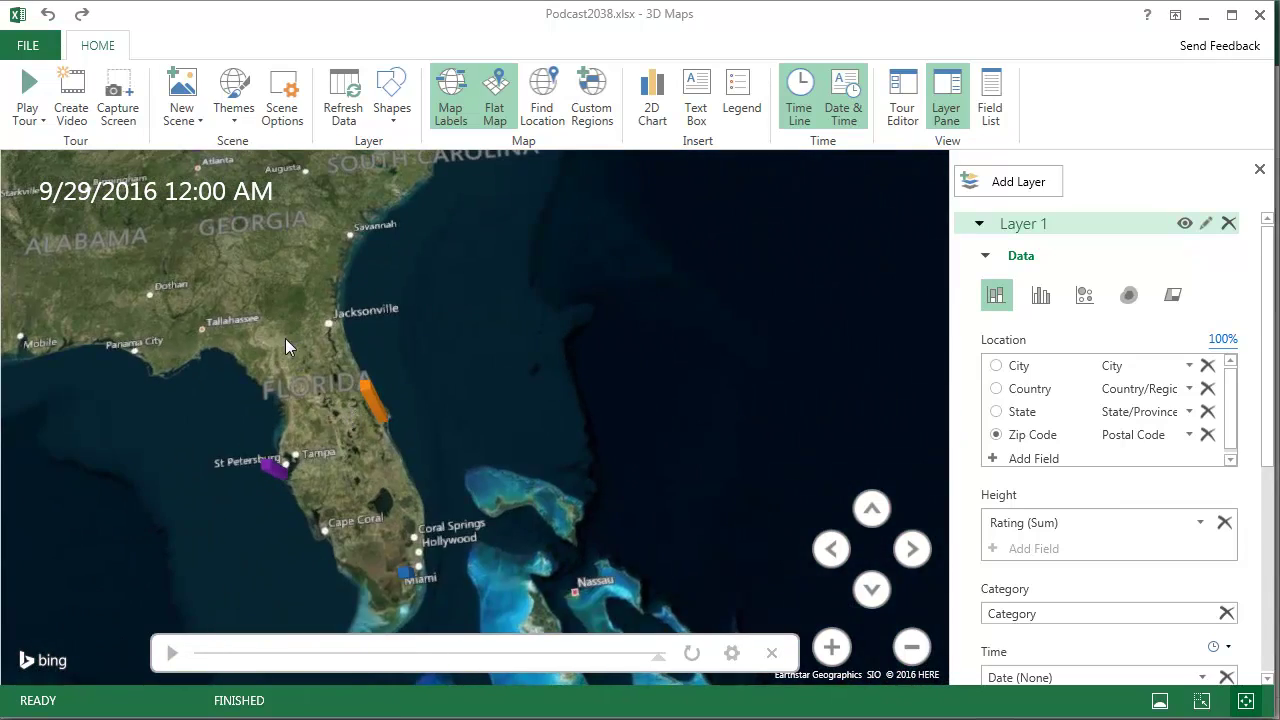
scroll(269, 320, down, 4)
drag(328, 313, 597, 371)
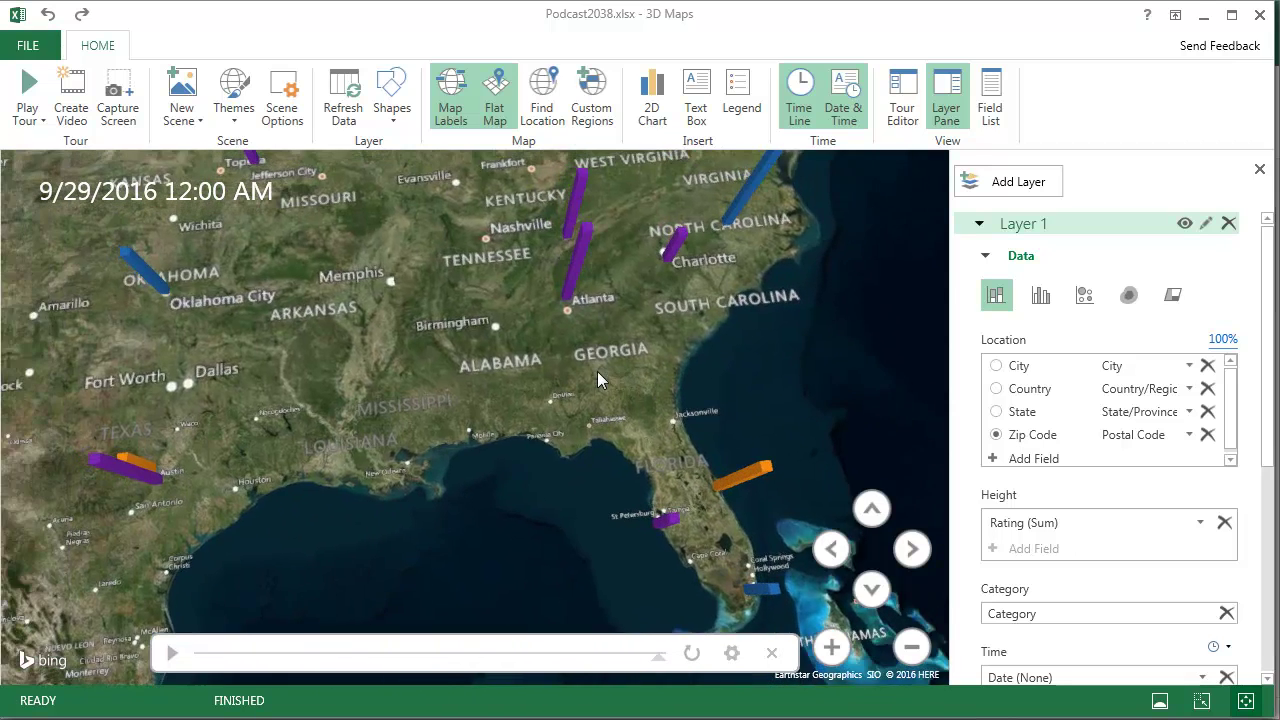
scroll(423, 344, down, 3)
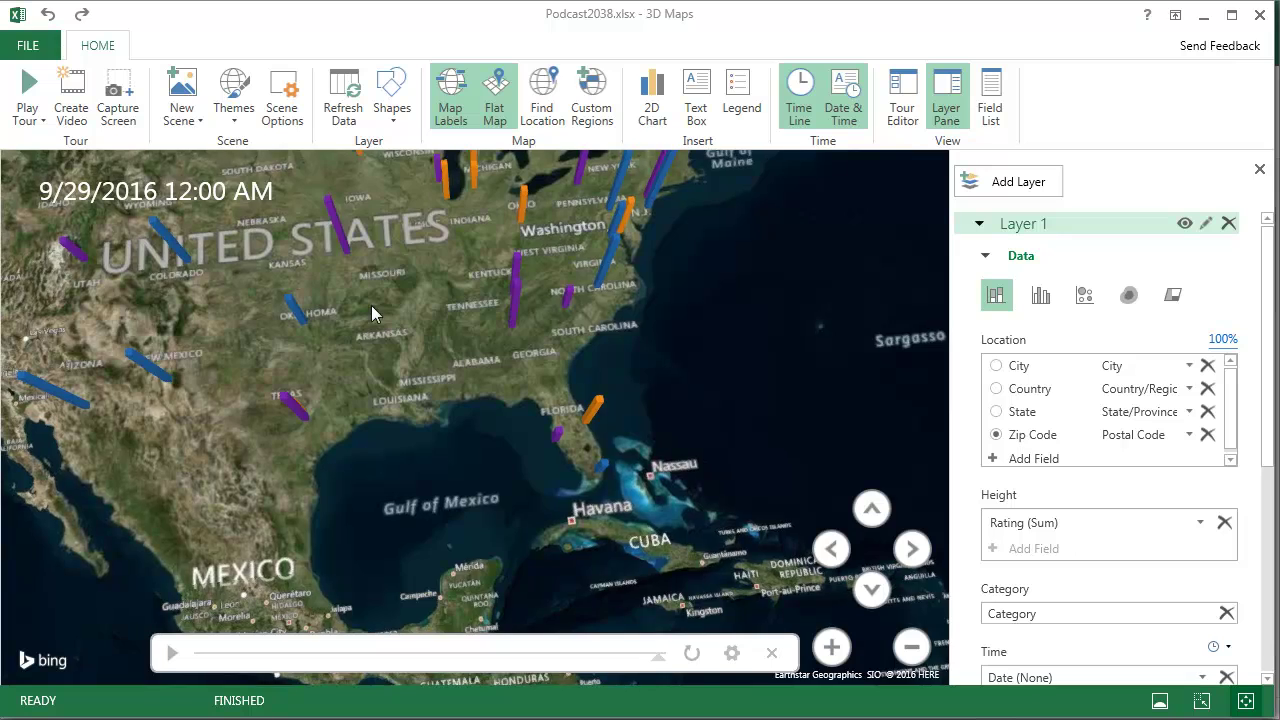
drag(371, 305, 443, 387)
scroll(443, 387, down, 3)
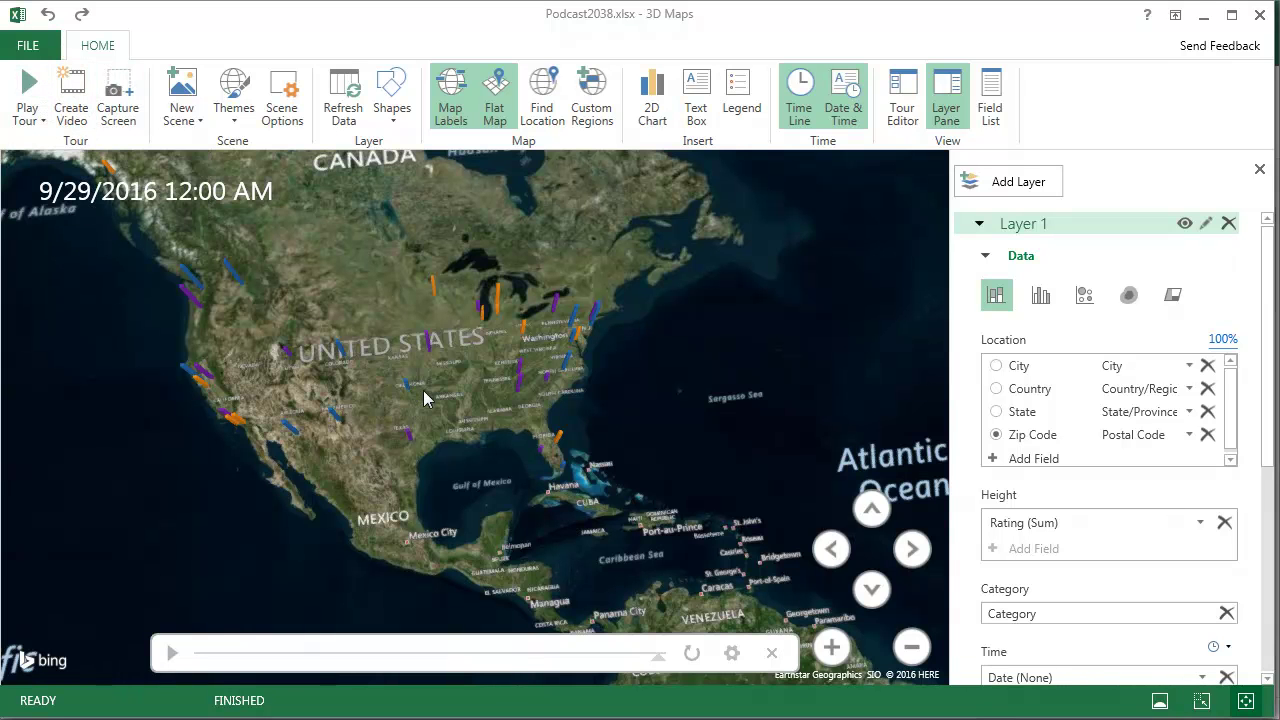
scroll(425, 410, up, 2)
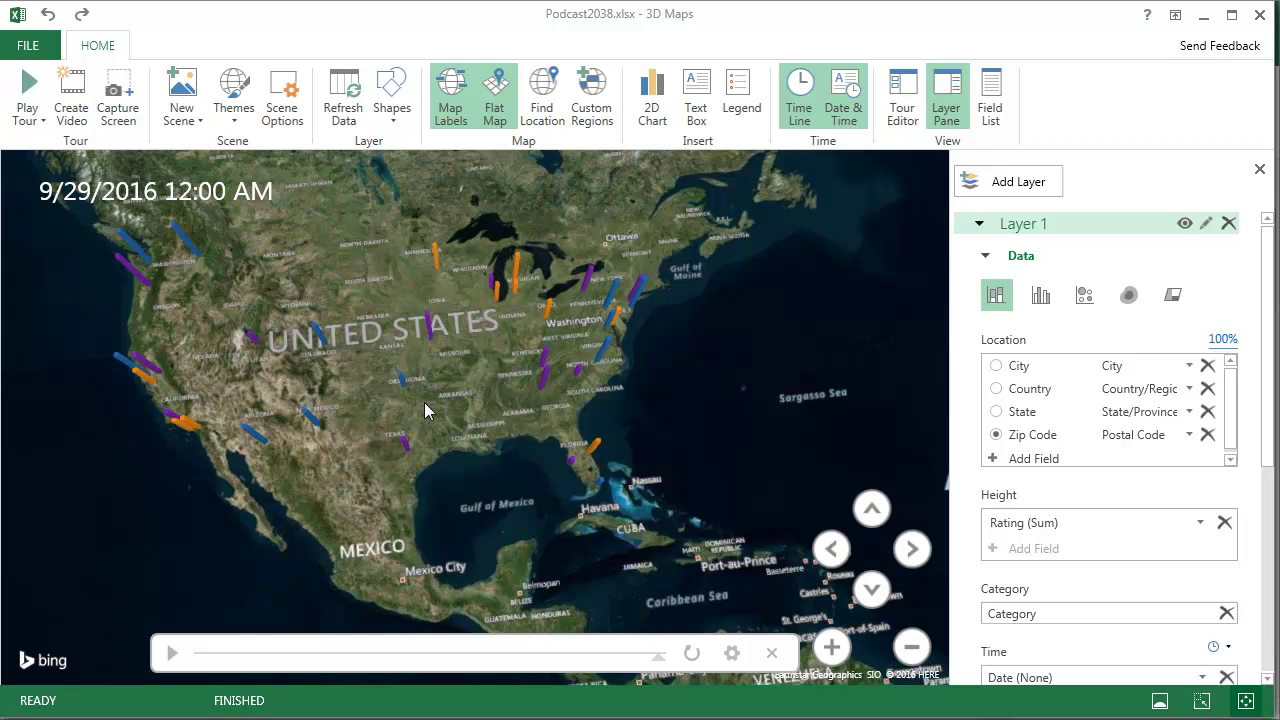
scroll(567, 374, up, 3)
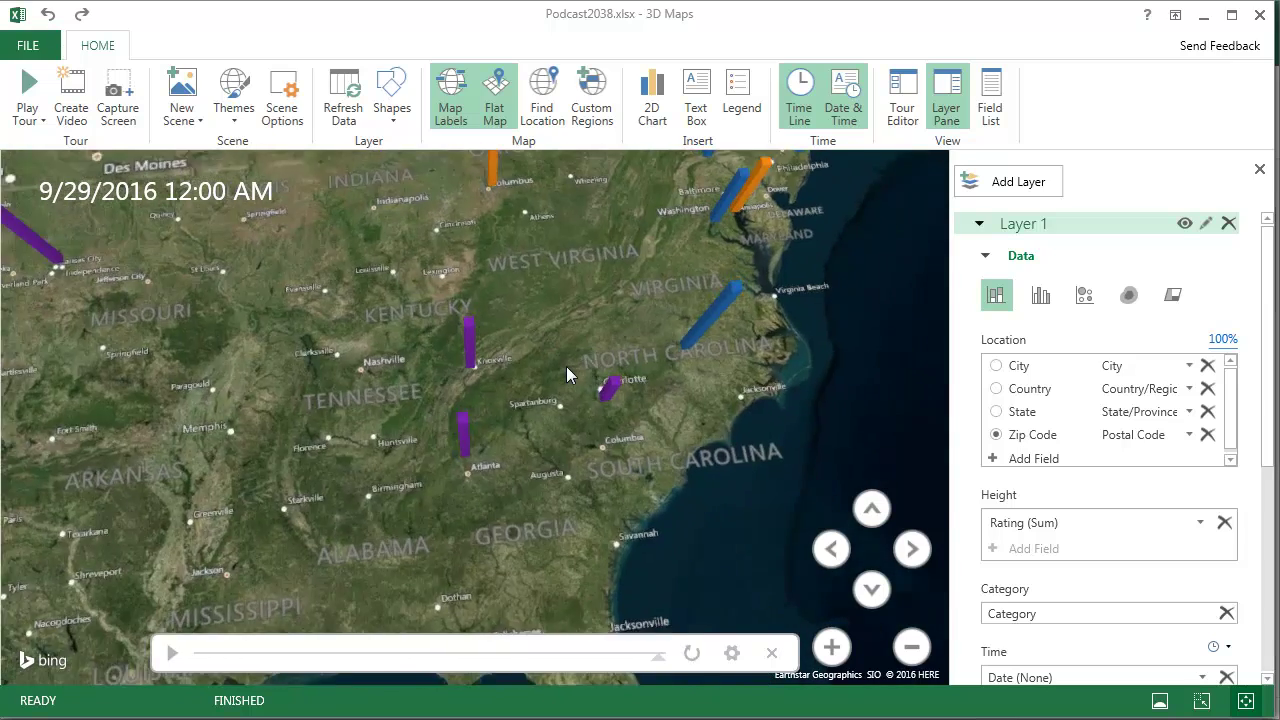
scroll(566, 374, down, 5)
scroll(559, 386, down, 2)
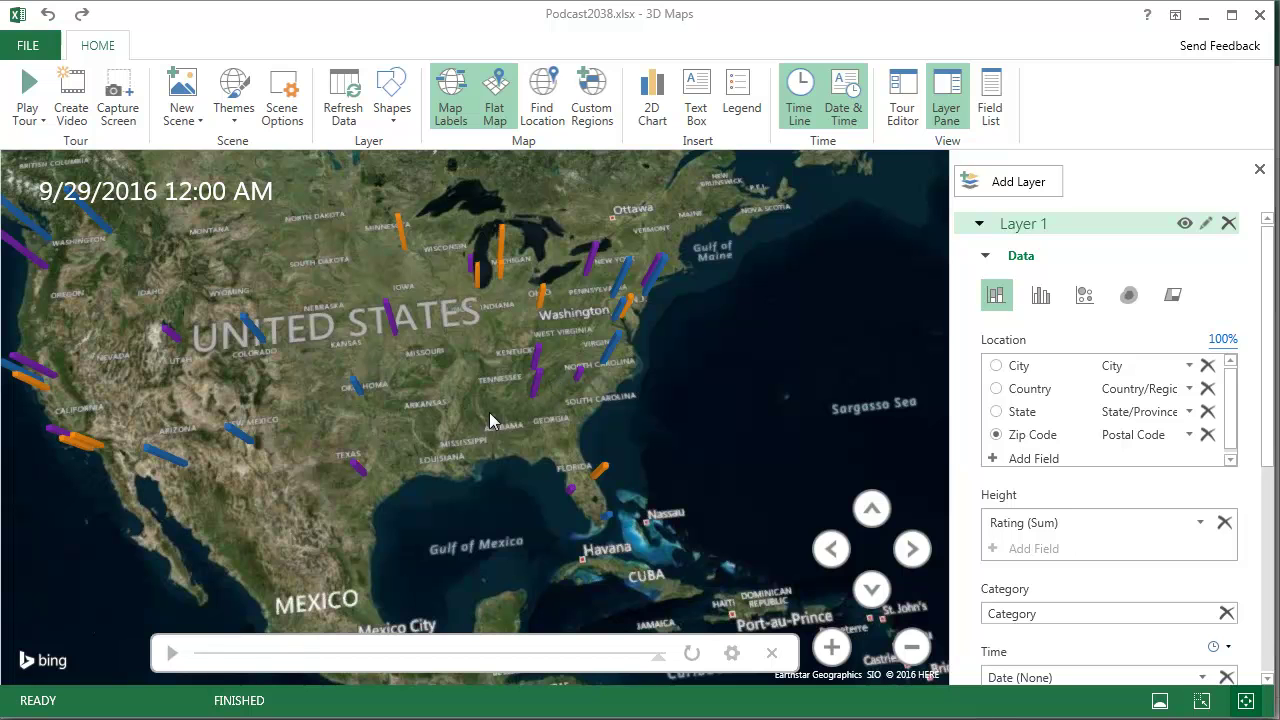
mouse_move(357, 393)
scroll(421, 418, down, 3)
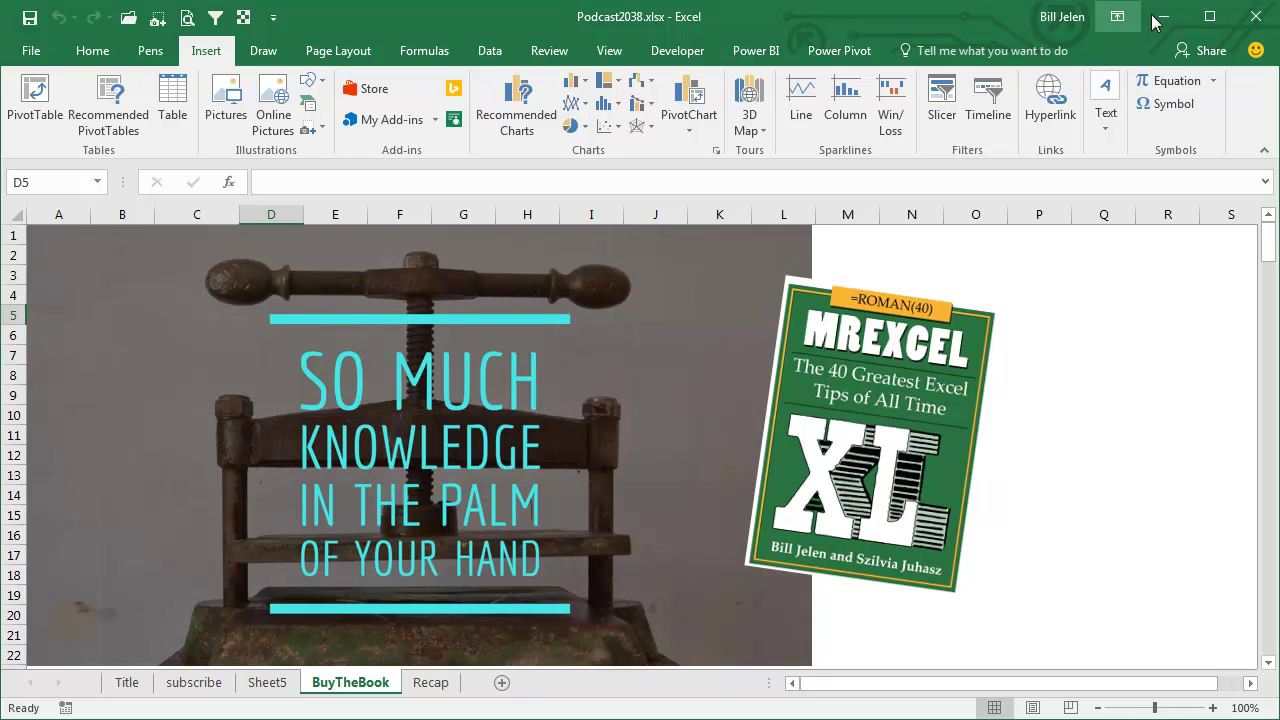
Show the Recap sheet with the episode recap points.
click(435, 686)
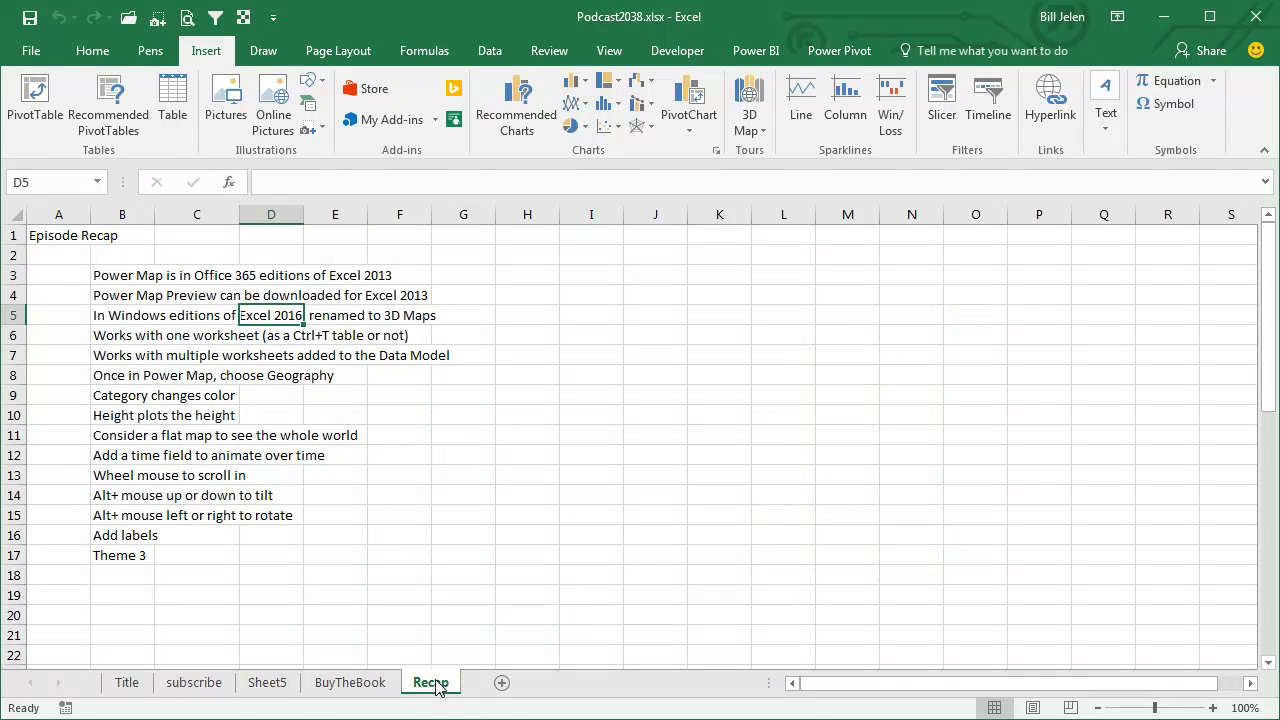
click(563, 496)
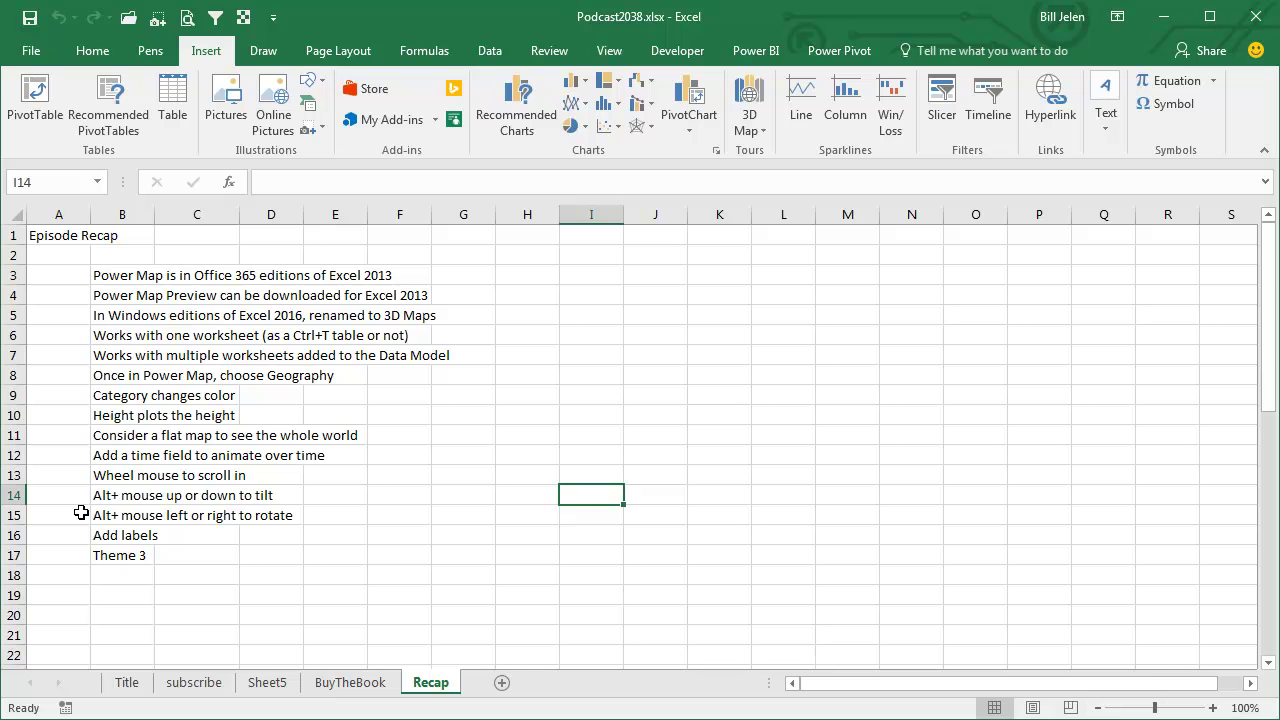
Edit B17 from 'Theme 3' to 'Theme 2', then glance at Sheet5 and return to Recap.
click(102, 559)
key(F2)
key(BackSpace)
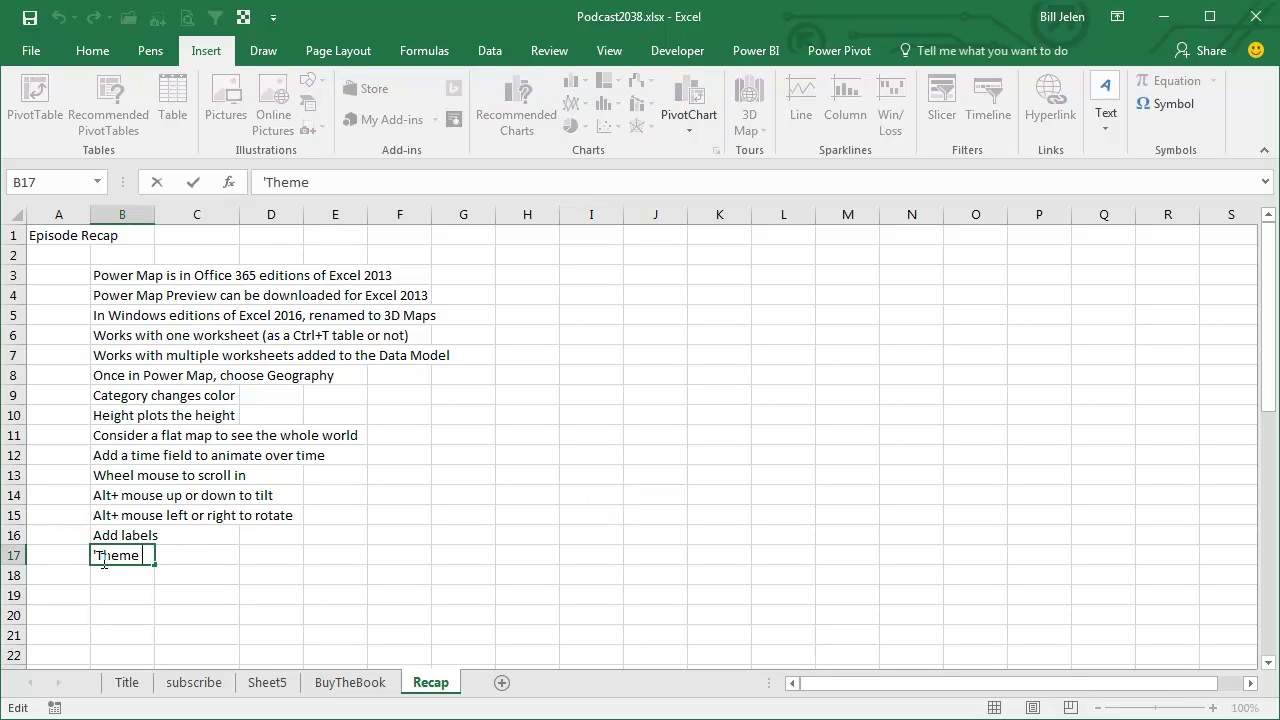
text(2)
key(Return)
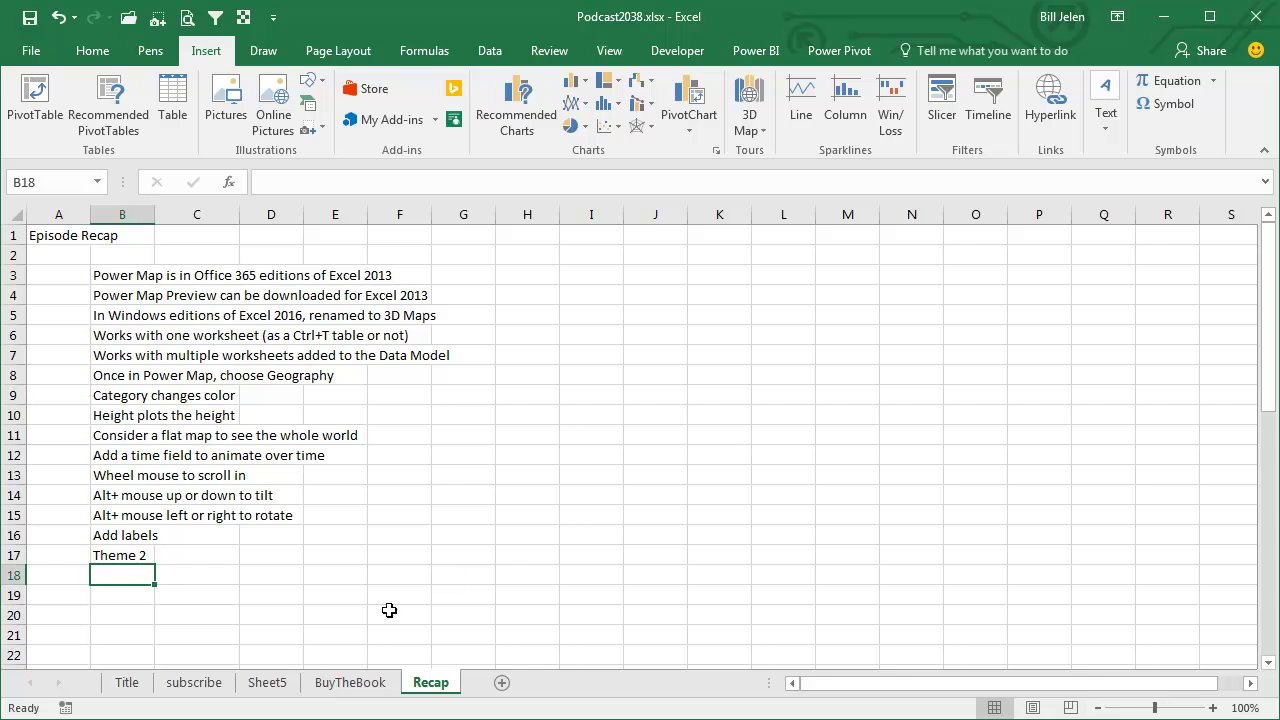
click(277, 684)
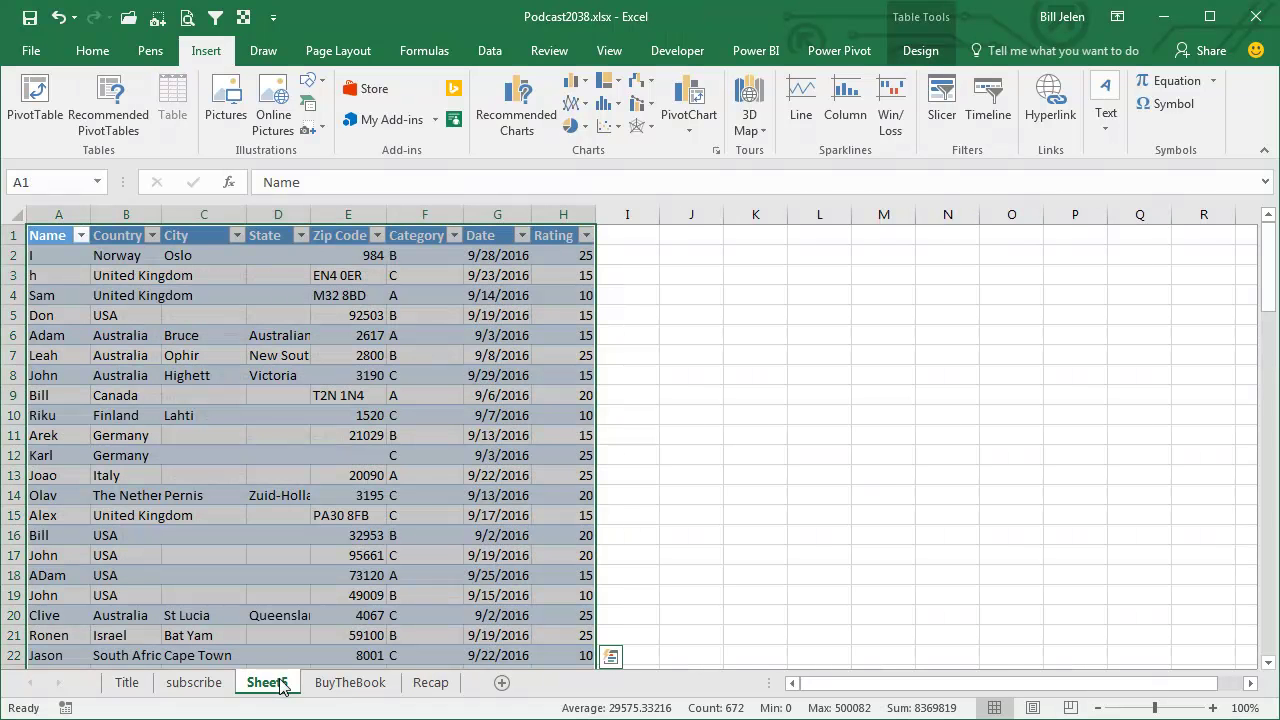
click(420, 684)
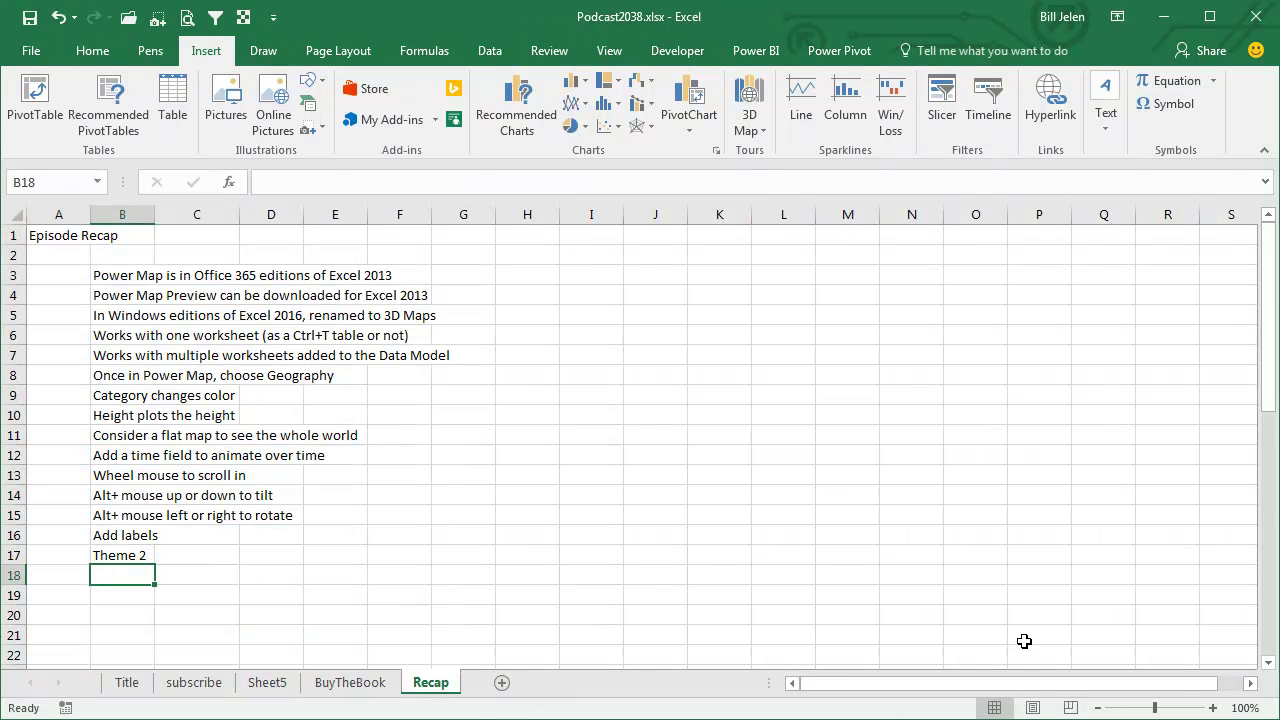